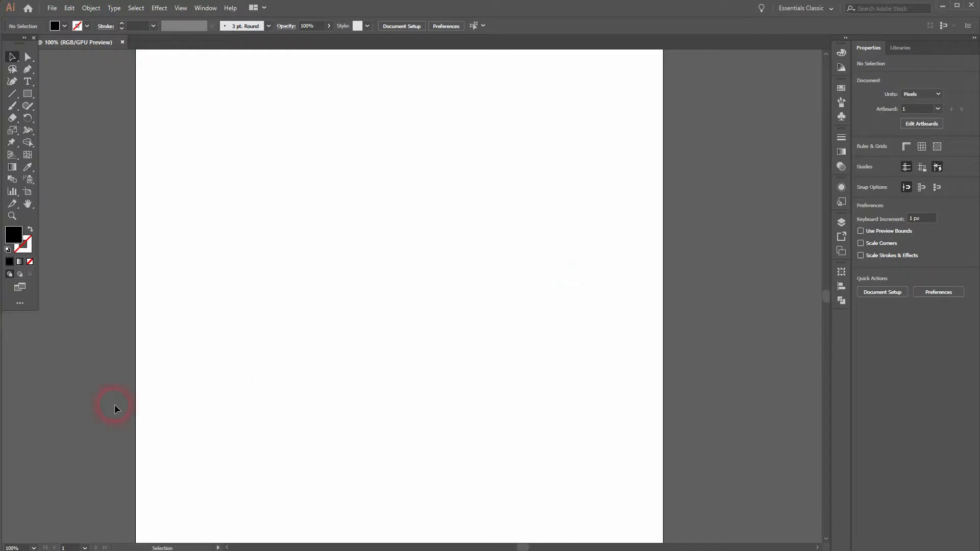
Draw a 50 px wide, about 207 px tall black rectangle without stroke, and place a copy in the artboard's upper-left corner
click(64, 28)
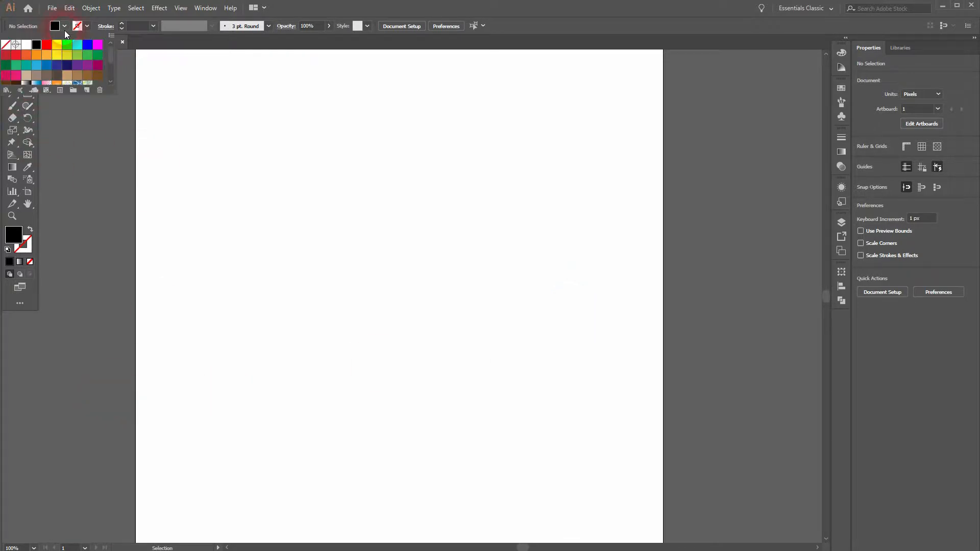
click(86, 27)
click(45, 93)
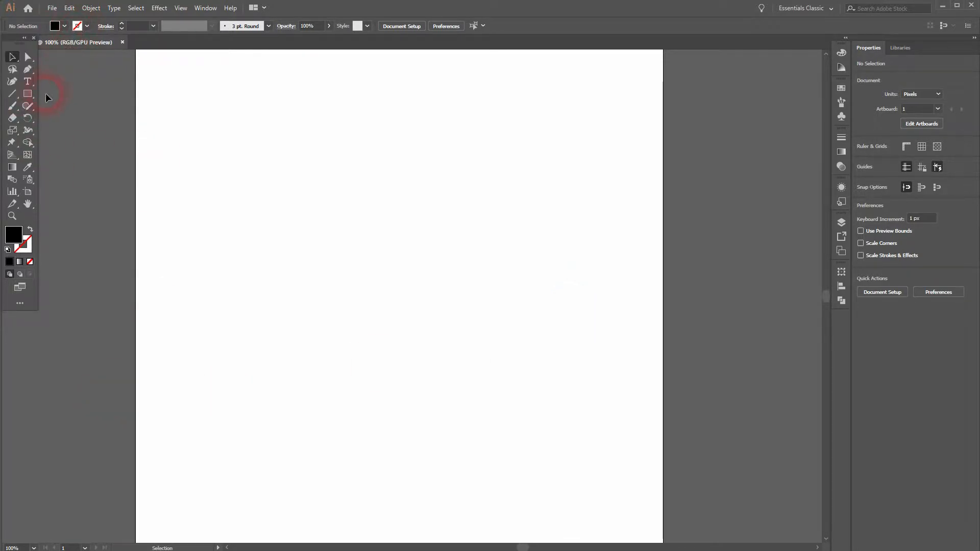
click(31, 94)
click(78, 93)
click(283, 255)
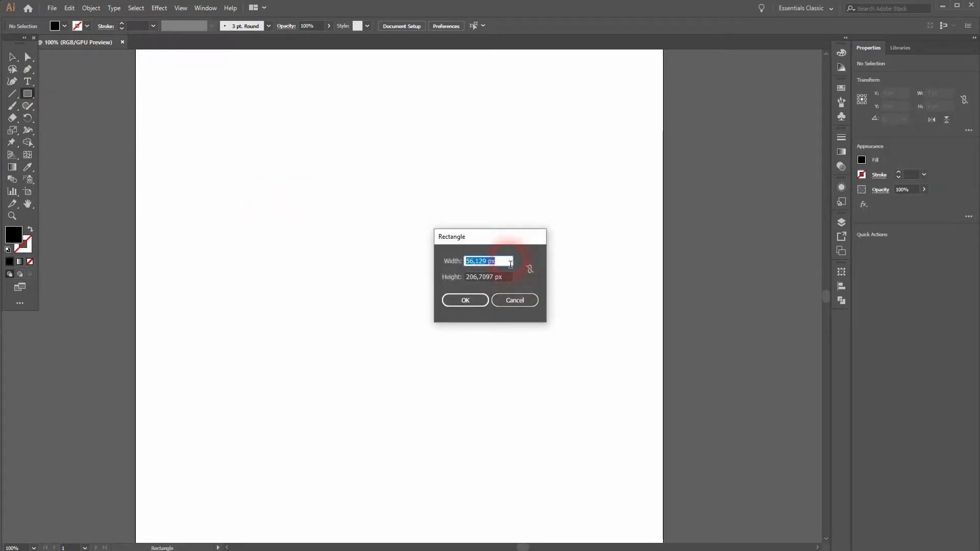
double_click(492, 267)
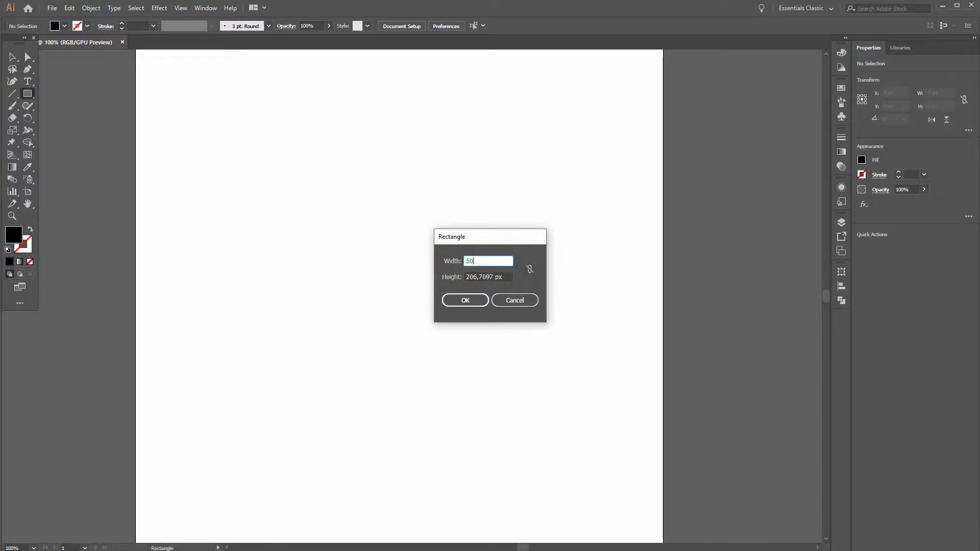
click(465, 300)
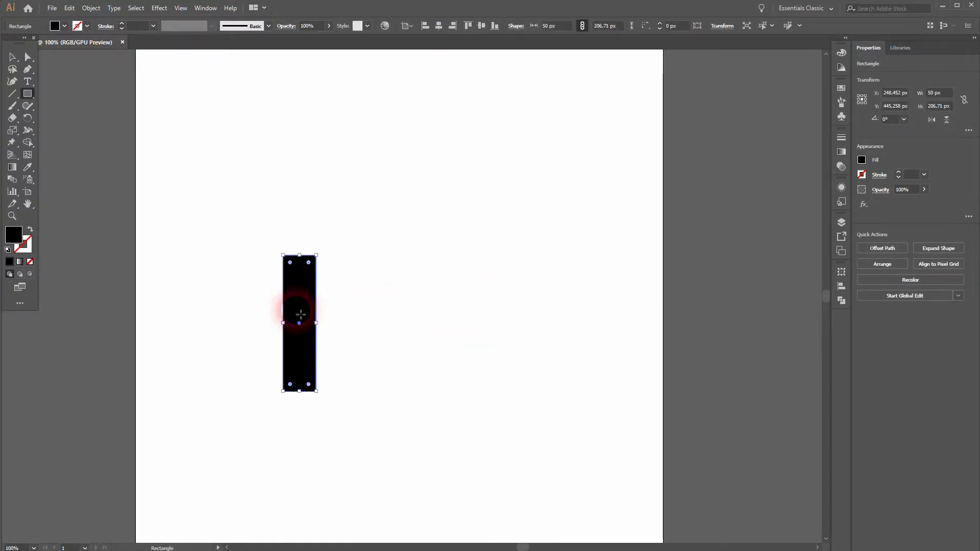
key(v)
drag(301, 314, 164, 107)
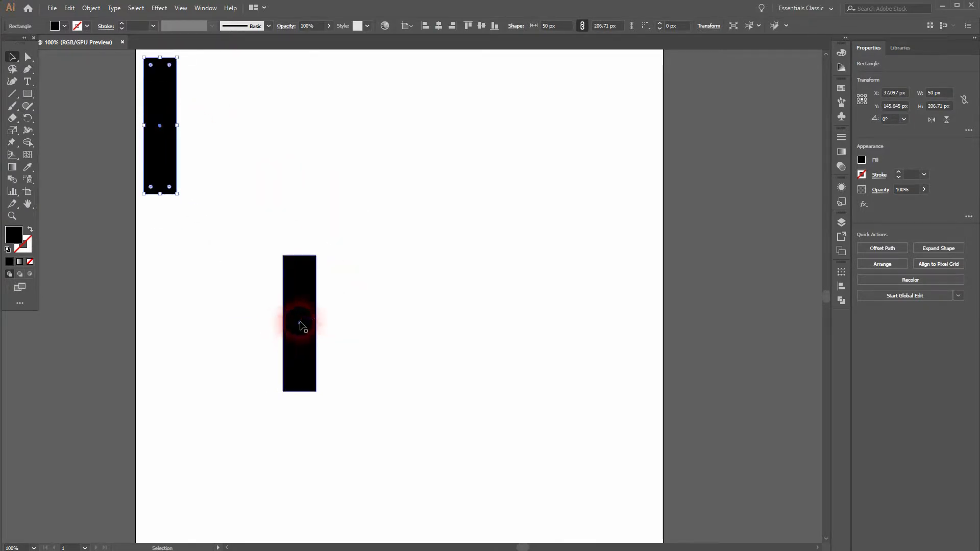
Try to widen the middle rectangle to about 215 px and round its right corners into a D shape
drag(305, 304, 502, 323)
key(a)
drag(516, 240, 487, 424)
drag(494, 264, 472, 415)
key(v)
drag(308, 429, 525, 290)
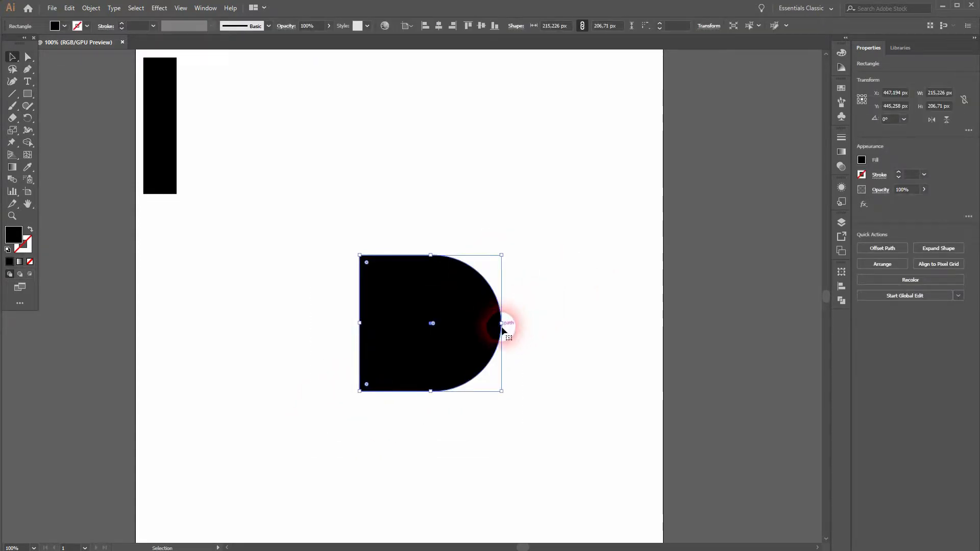
Try out narrower, wider and shorter proportions for the rounded D shape, and delete it
drag(507, 327, 464, 331)
drag(464, 258, 506, 261)
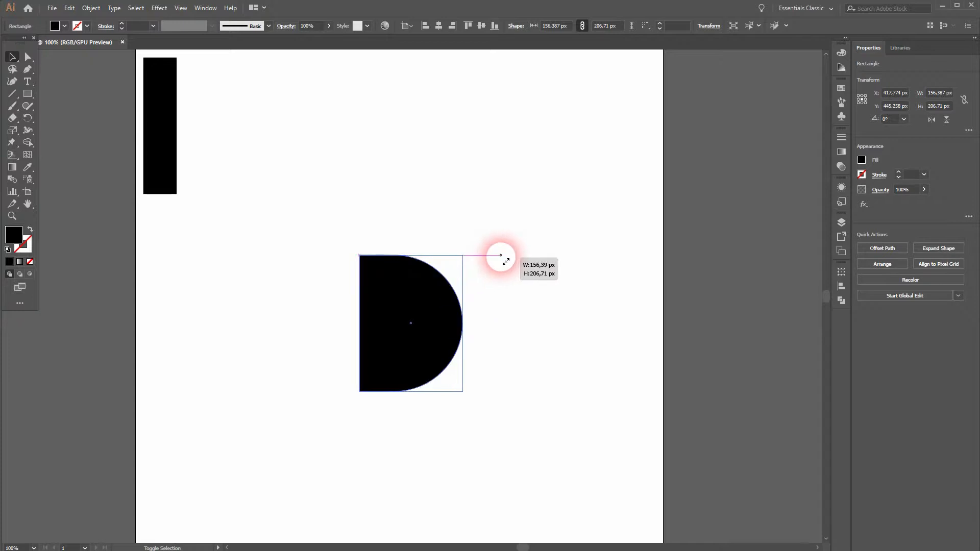
click(499, 337)
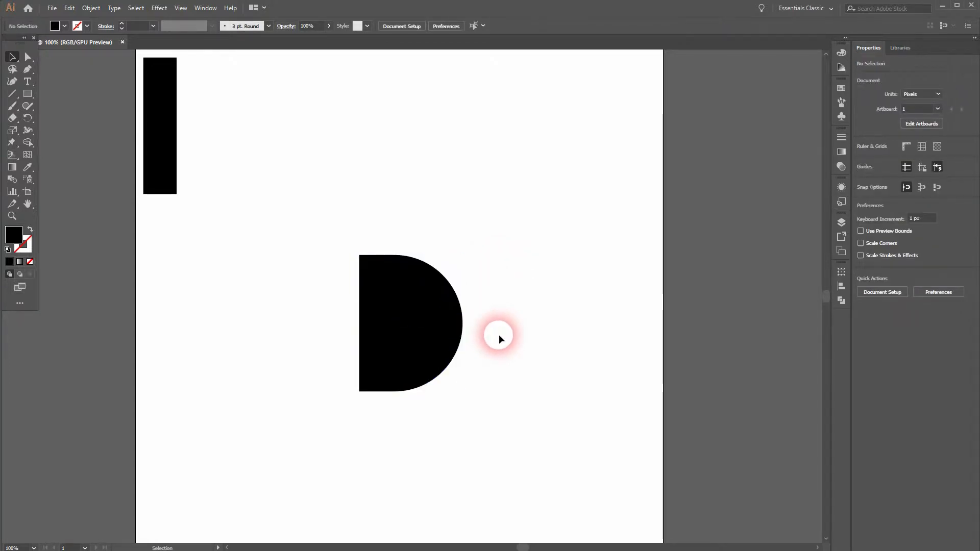
click(403, 292)
drag(417, 260, 416, 282)
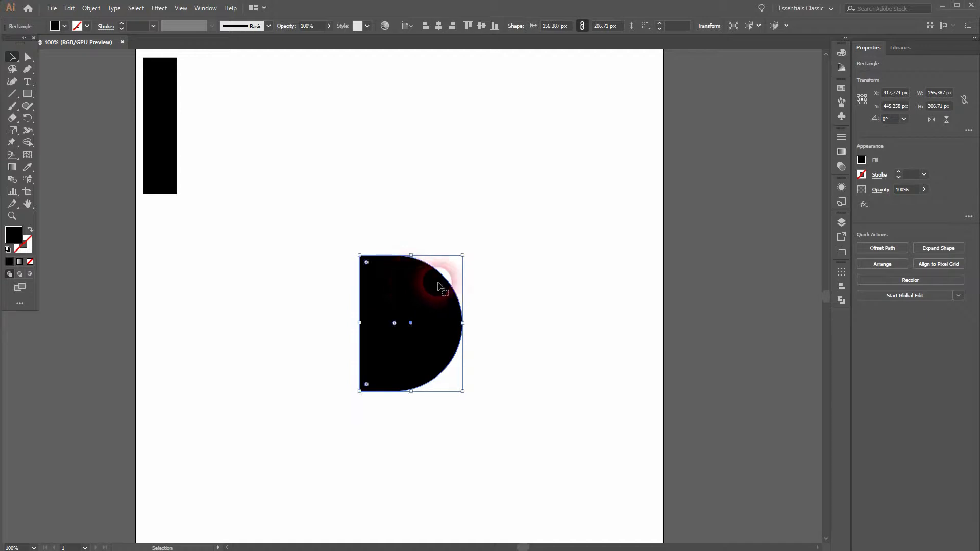
drag(463, 324, 515, 323)
drag(437, 256, 508, 317)
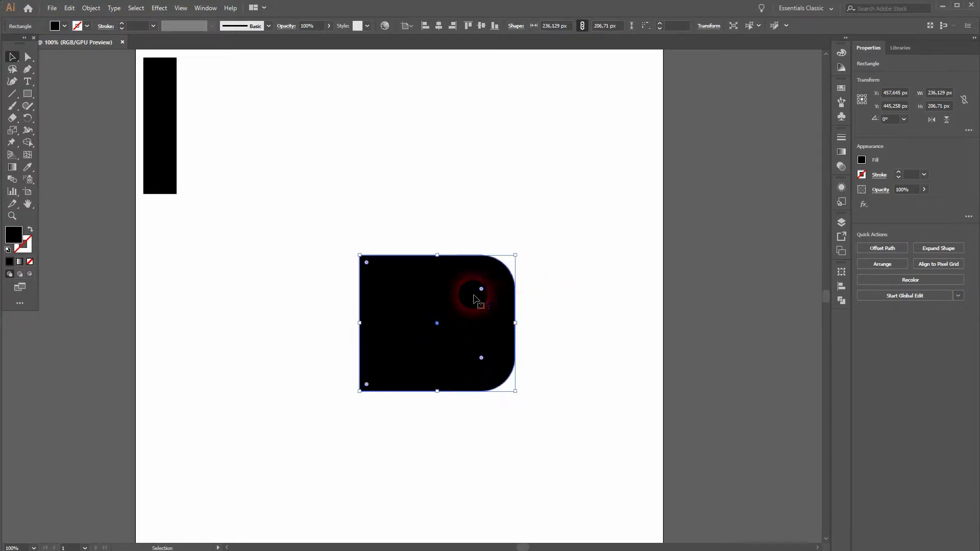
drag(443, 261, 444, 279)
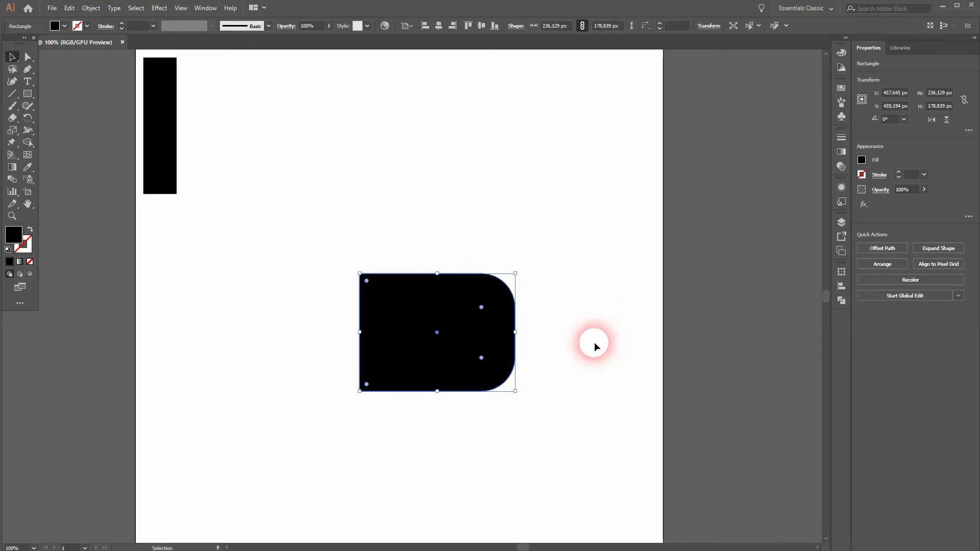
click(454, 397)
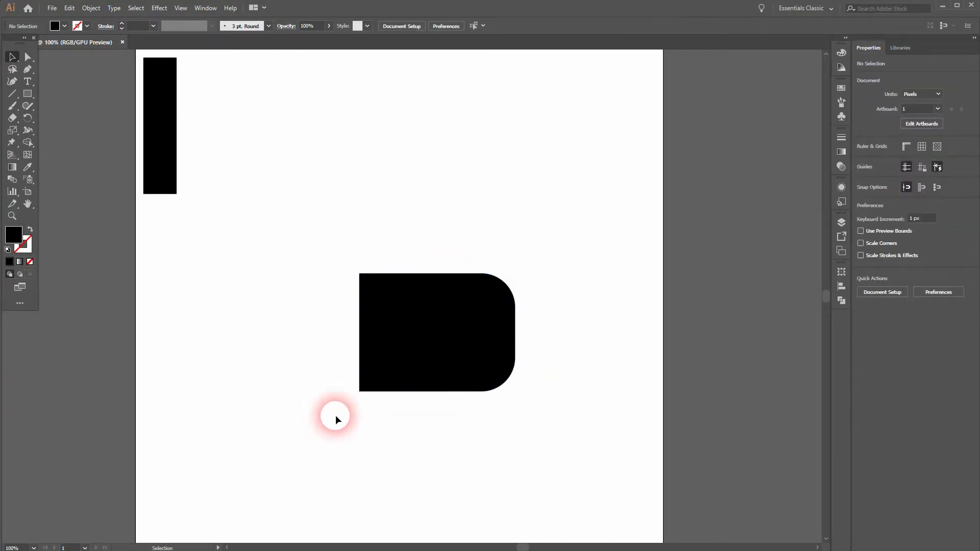
drag(600, 254, 628, 241)
key(Delete)
Copy the reference bar to the middle of the artboard and resize the copy into a square of about 139 px
drag(161, 131, 358, 342)
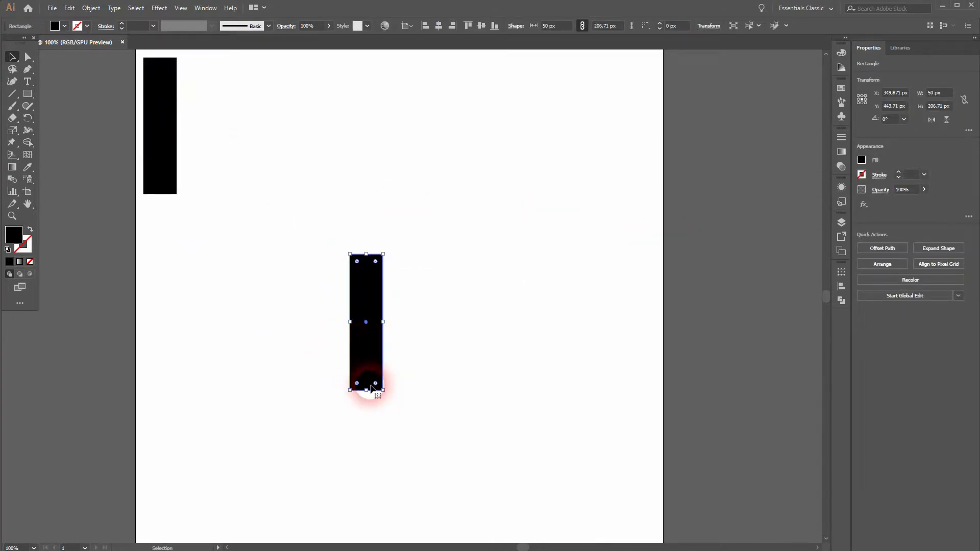
drag(373, 395, 373, 346)
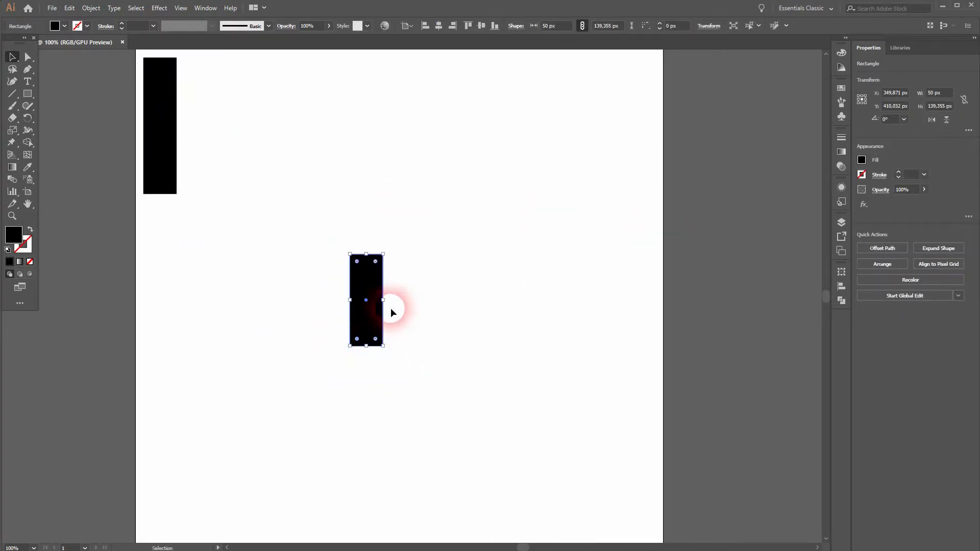
drag(388, 305, 443, 296)
Round the square's two right corners fully to form a D shape, and move it slightly down and to the right
key(a)
drag(427, 366, 414, 278)
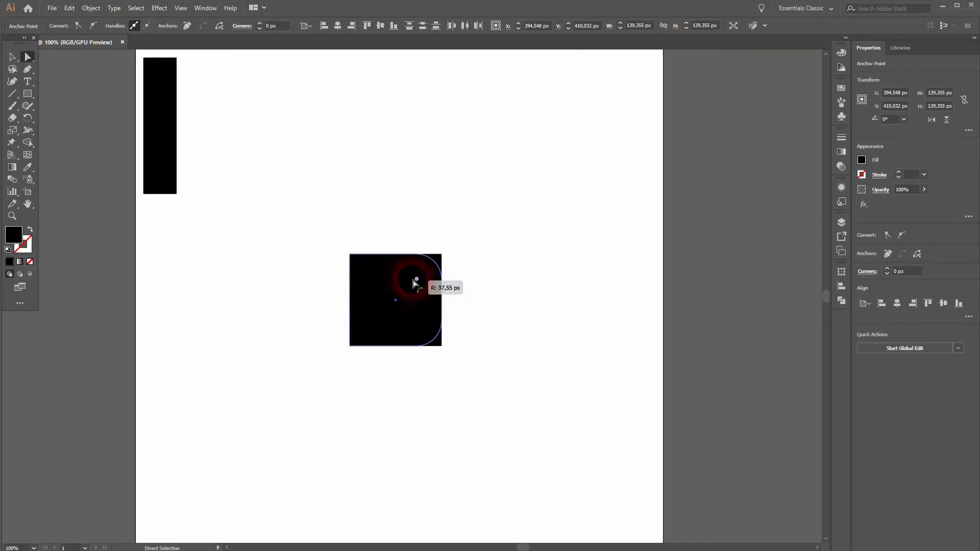
key(v)
click(413, 404)
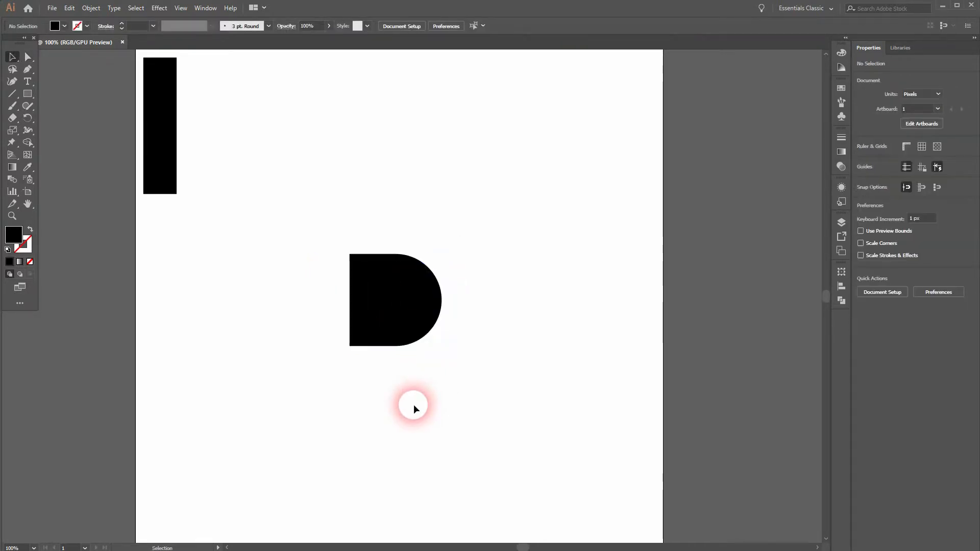
drag(396, 321, 407, 336)
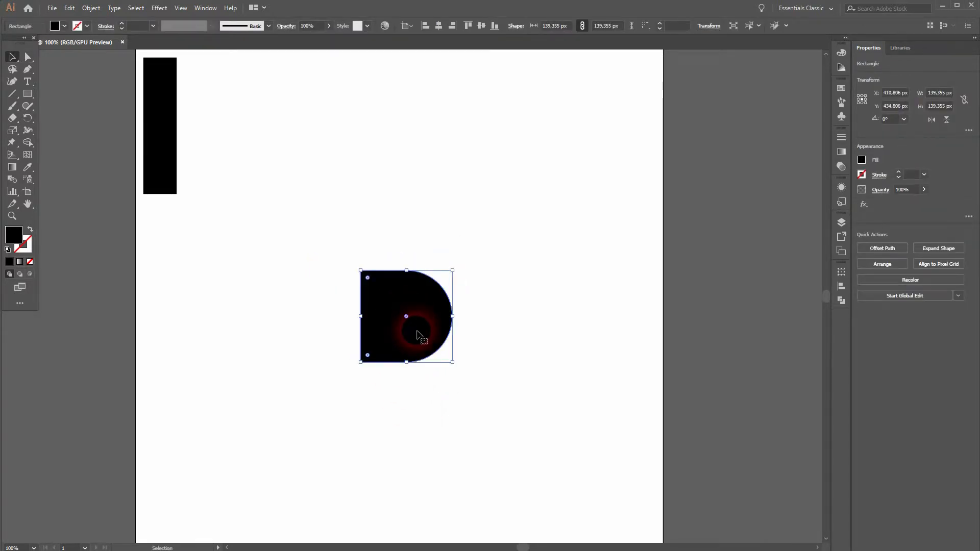
Place a copy of the reference bar against the D shape's straight side and align both vertically to the artboard's centre
drag(164, 155, 344, 333)
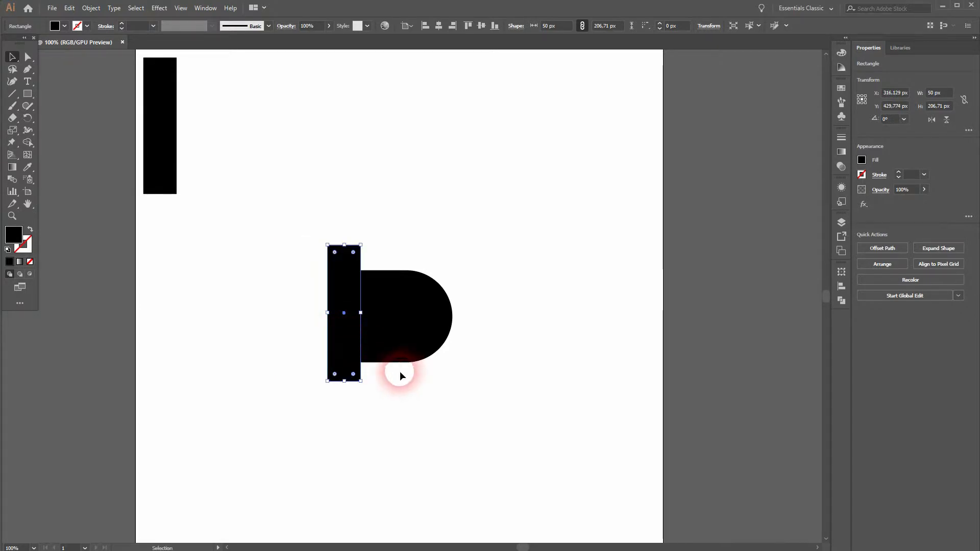
drag(269, 420, 549, 211)
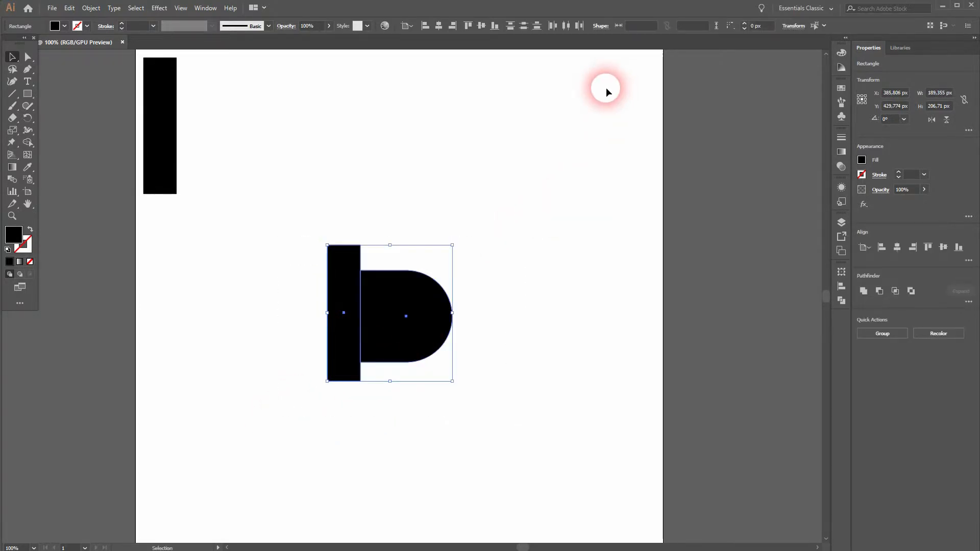
click(482, 29)
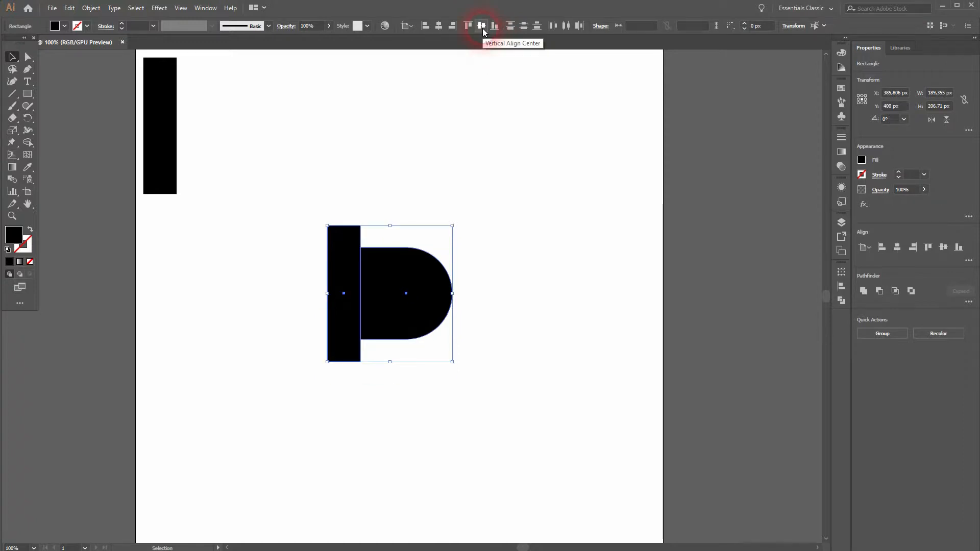
click(516, 290)
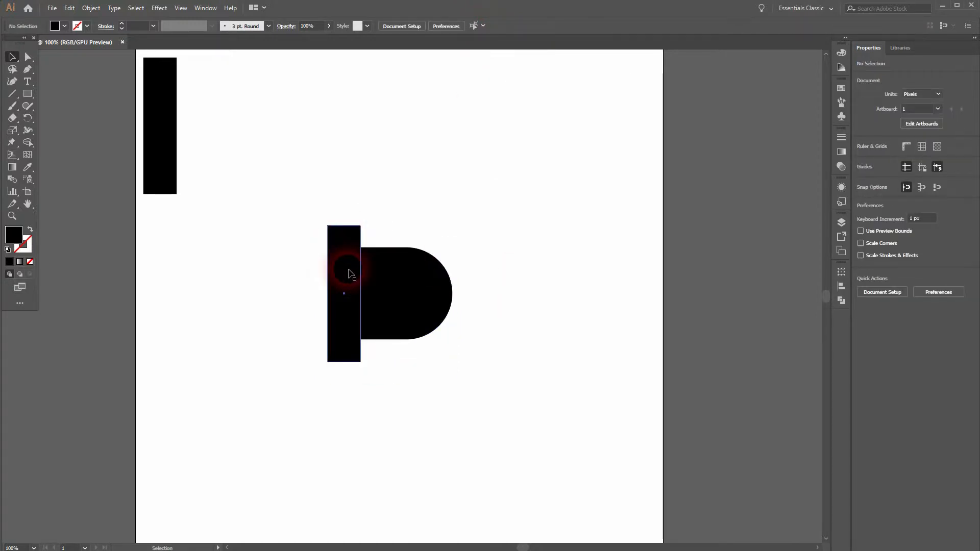
Using a 90° rotated copy of the 50 px bar against the D shape as a spacer, extend the vertical bar to about 239 px
drag(165, 151, 492, 205)
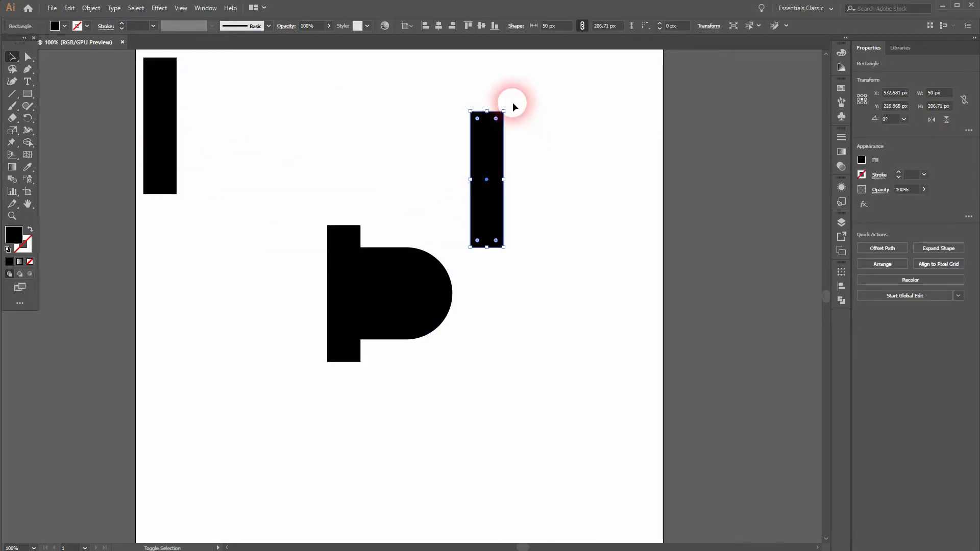
drag(508, 102, 398, 149)
drag(443, 177, 345, 374)
click(343, 227)
click(347, 358)
Fill the reference bar in the artboard's upper-left corner with red
click(161, 127)
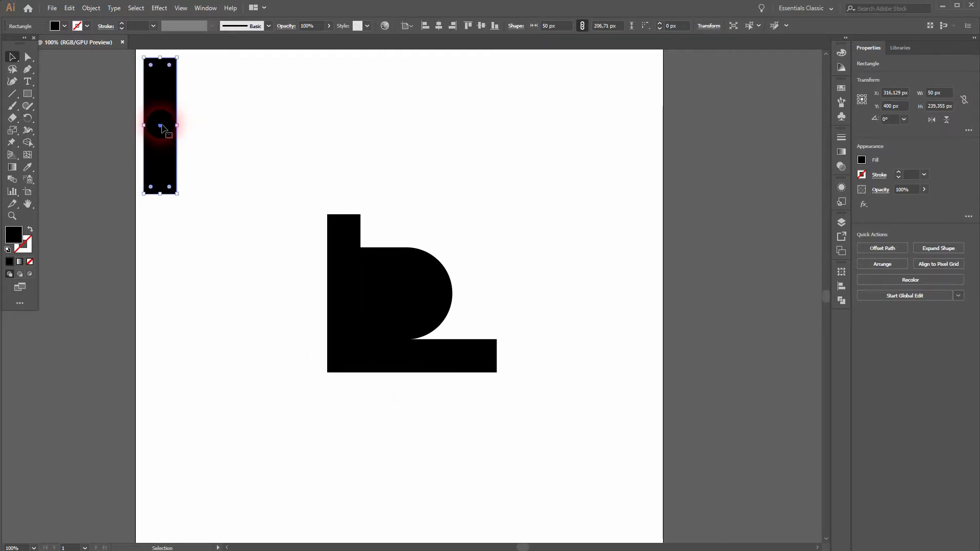
click(65, 27)
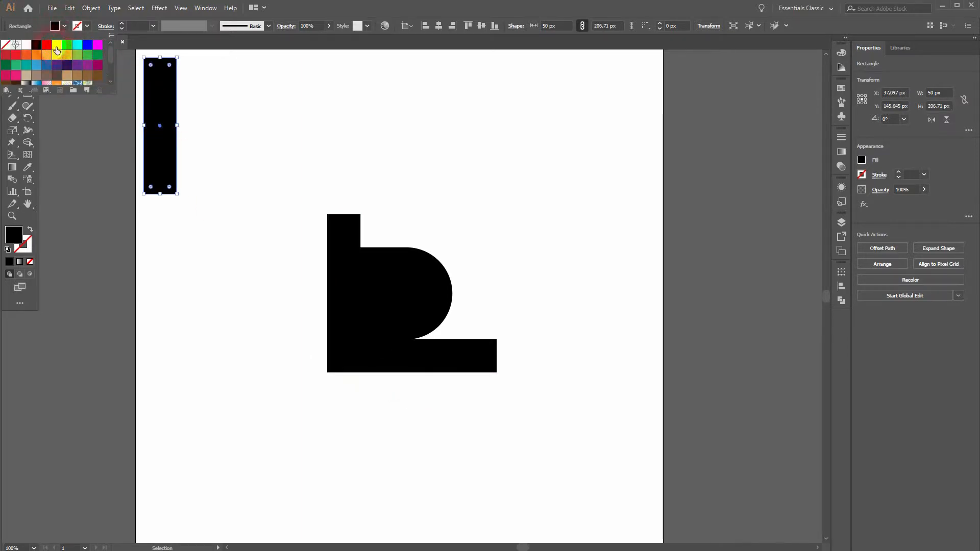
click(46, 45)
click(258, 124)
Delete the horizontal spacer bar below the D shape
click(500, 203)
drag(429, 364, 595, 196)
key(Delete)
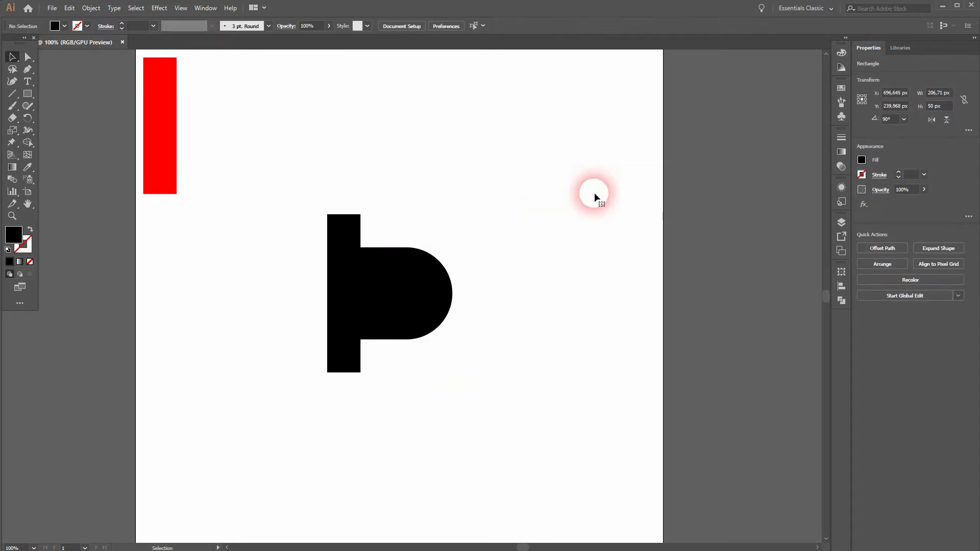
Fill the D shape beside the black vertical bar with white
click(410, 294)
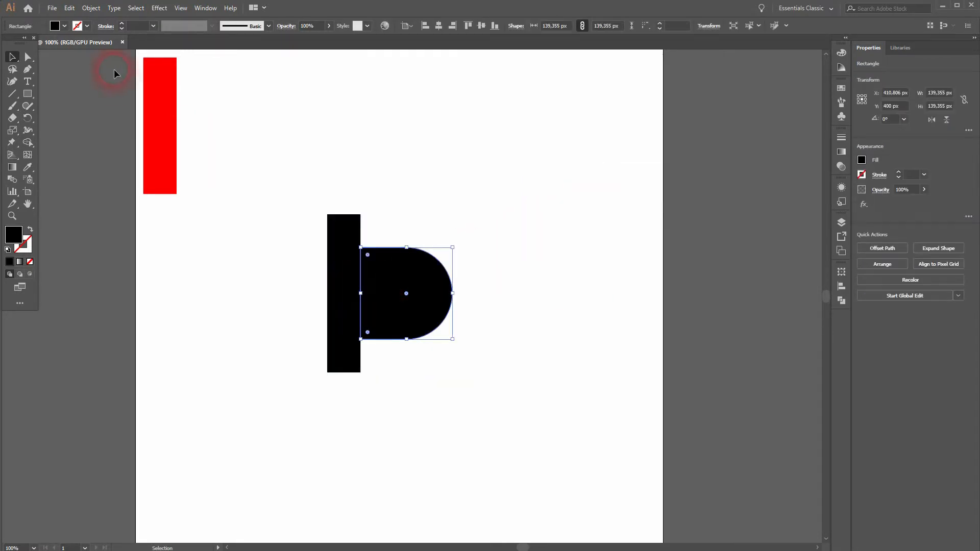
click(64, 26)
click(28, 45)
click(216, 319)
click(269, 343)
Widen the black bar into a square of about 239 px behind the white D shape and round its right corners to 119.68 px
click(332, 341)
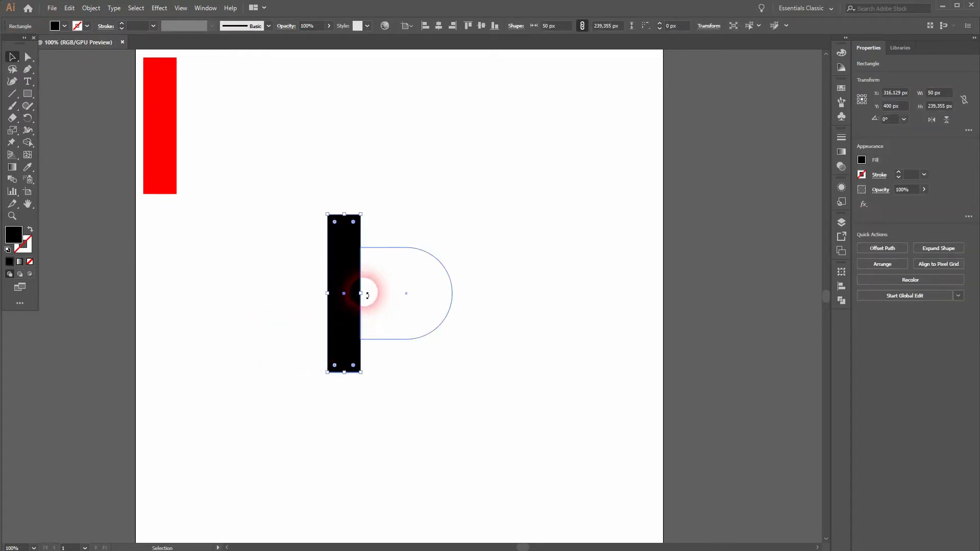
drag(366, 296, 486, 293)
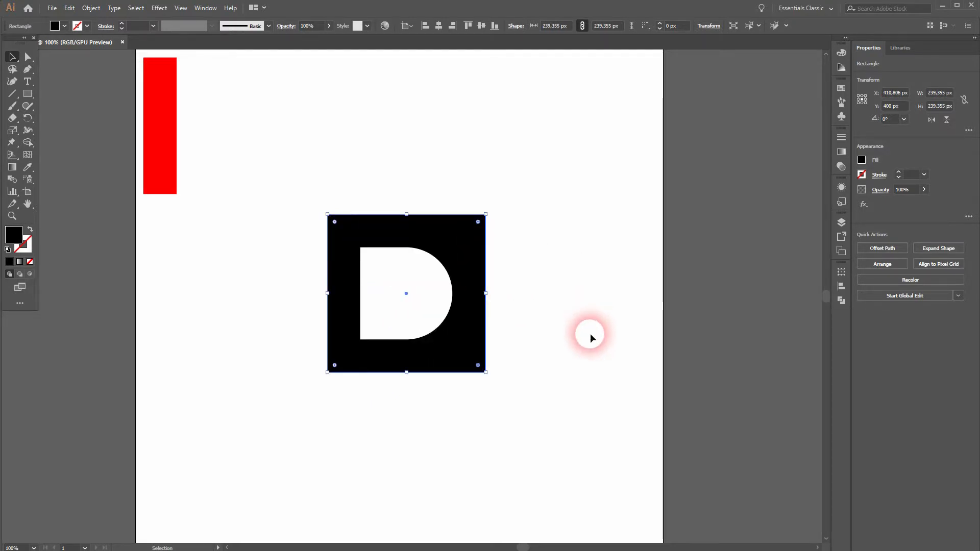
key(a)
drag(471, 390, 284, 298)
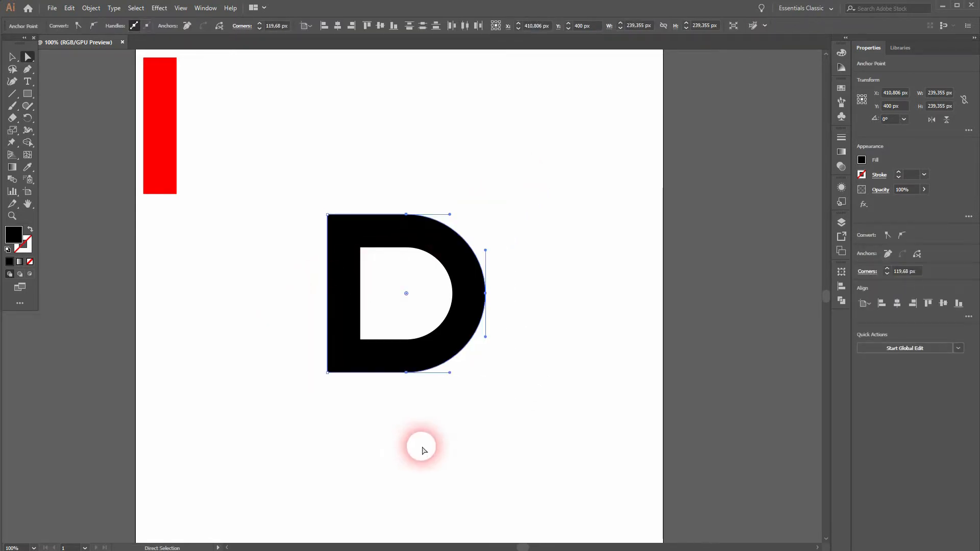
click(423, 450)
key(v)
drag(449, 424, 449, 294)
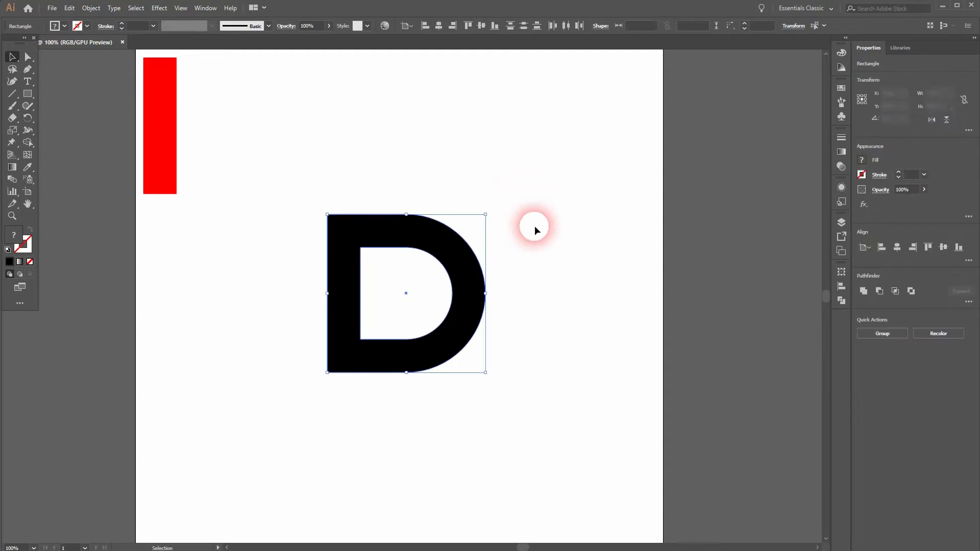
click(548, 271)
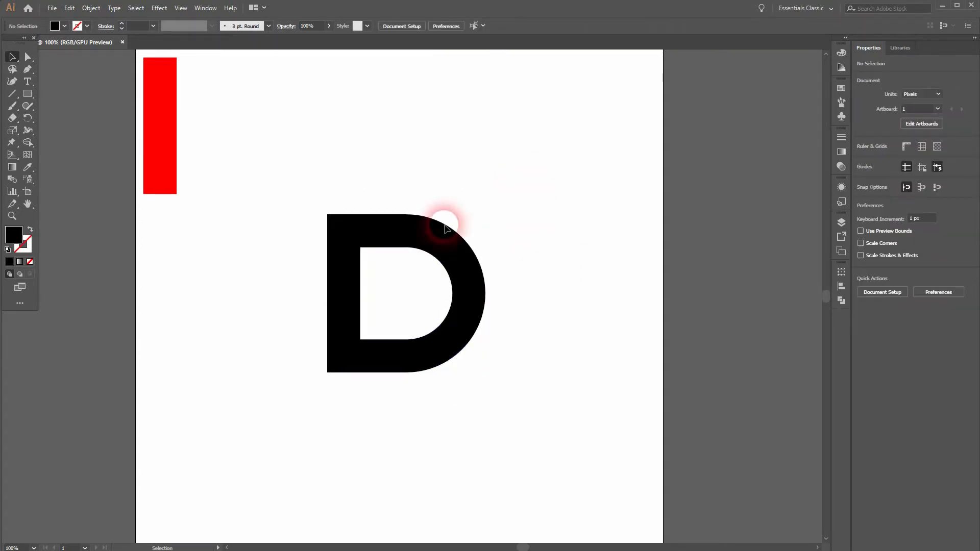
Place a copy of the red bar against the D's left edge and 90° rotated copies along its top and bottom edges
drag(163, 125, 313, 320)
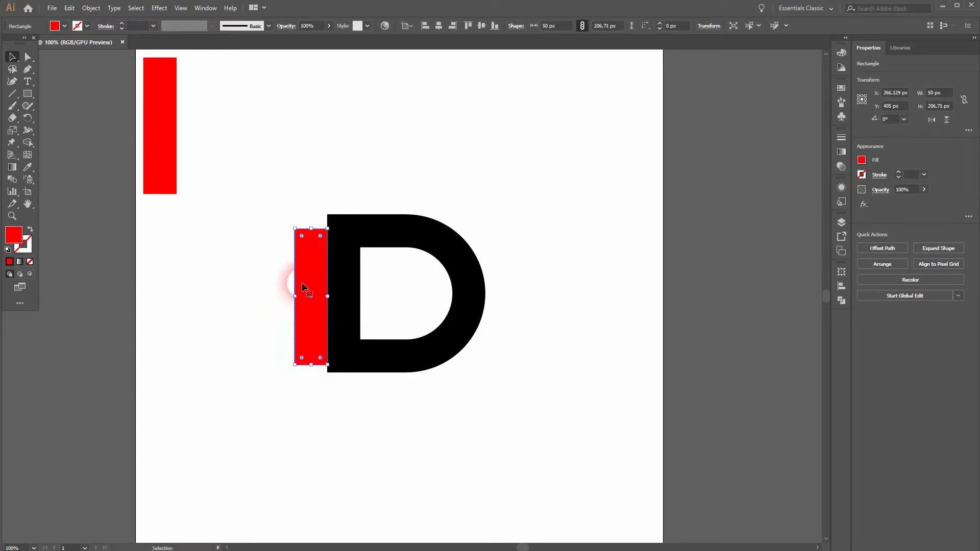
drag(310, 254, 483, 171)
drag(507, 204, 356, 388)
Extend the vertical red bar beside the D to the outer edges of both horizontal red bars, about 339 px tall
click(305, 237)
drag(314, 233, 313, 190)
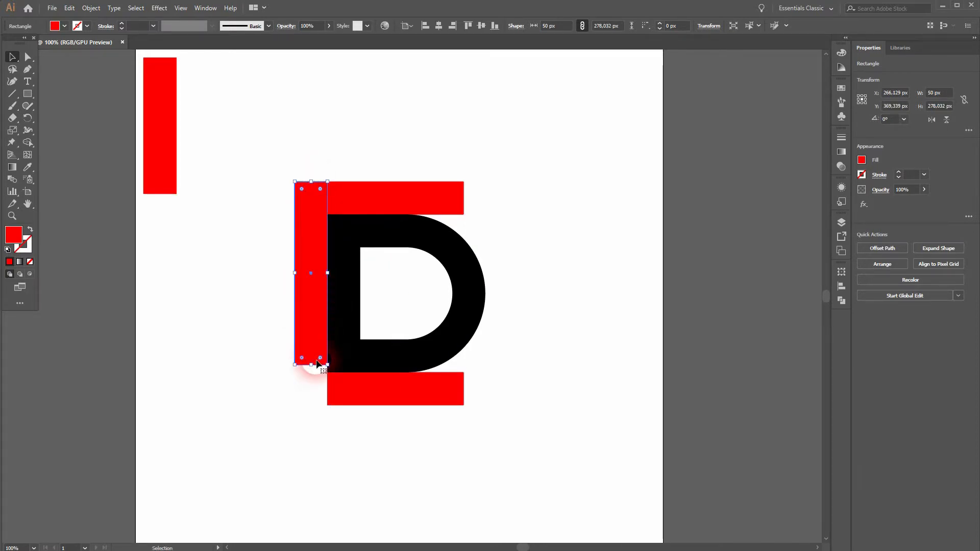
drag(314, 368, 313, 408)
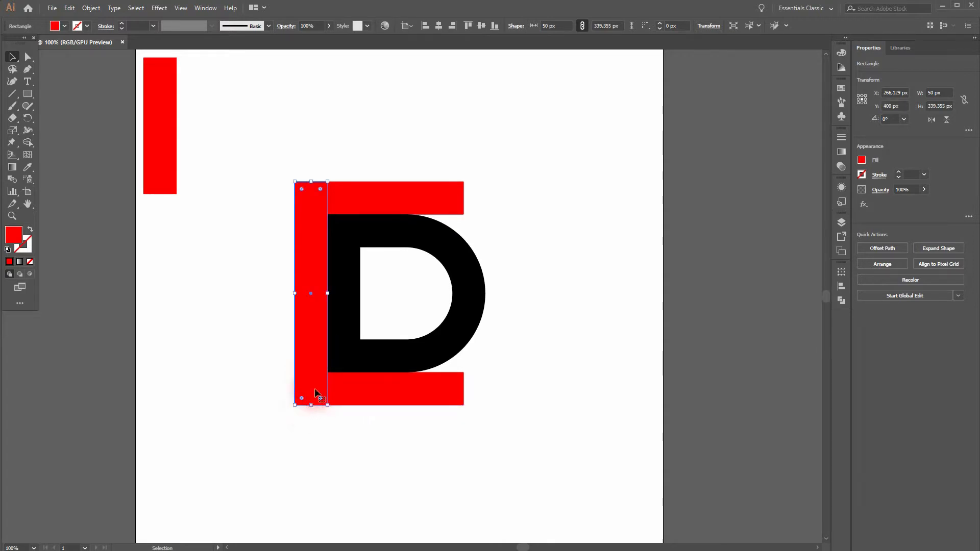
Fill the vertical bar left of the D with black and delete the two horizontal red bars above and below the D
click(64, 26)
click(37, 45)
click(532, 209)
click(376, 199)
key(Delete)
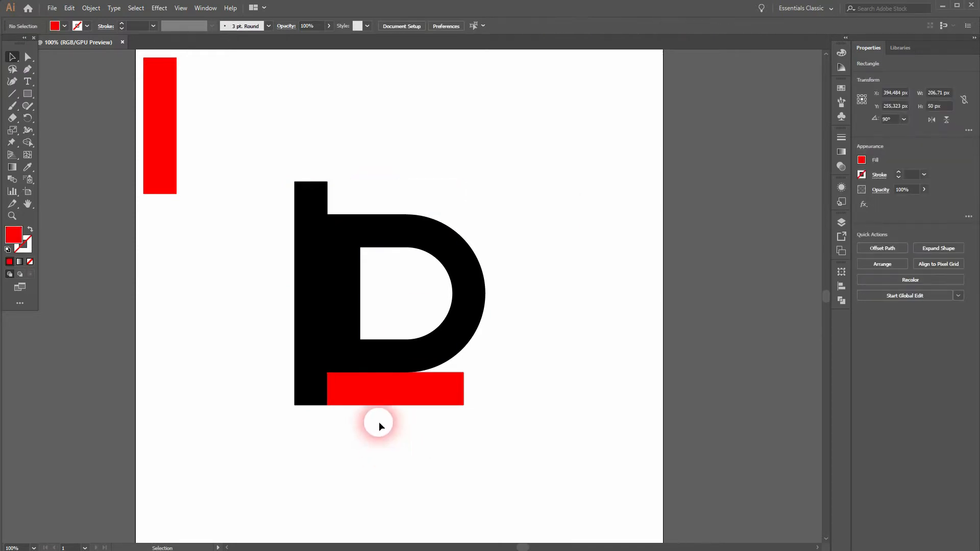
click(361, 393)
key(Delete)
Widen the black bar into a square of about 339 px behind the inner D and fully round its two right corners
click(306, 370)
click(326, 293)
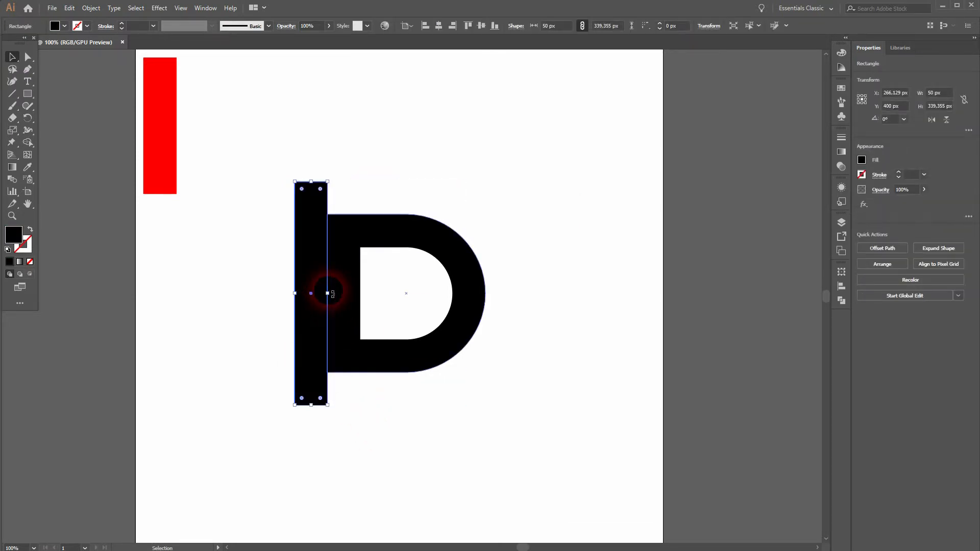
drag(333, 299, 525, 273)
key(a)
drag(512, 426, 543, 147)
drag(510, 191, 274, 283)
key(v)
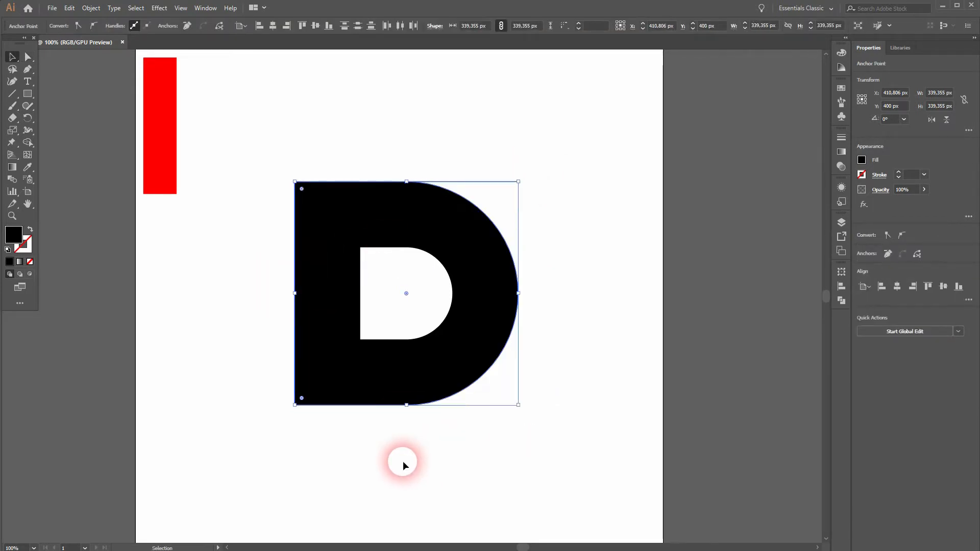
click(403, 461)
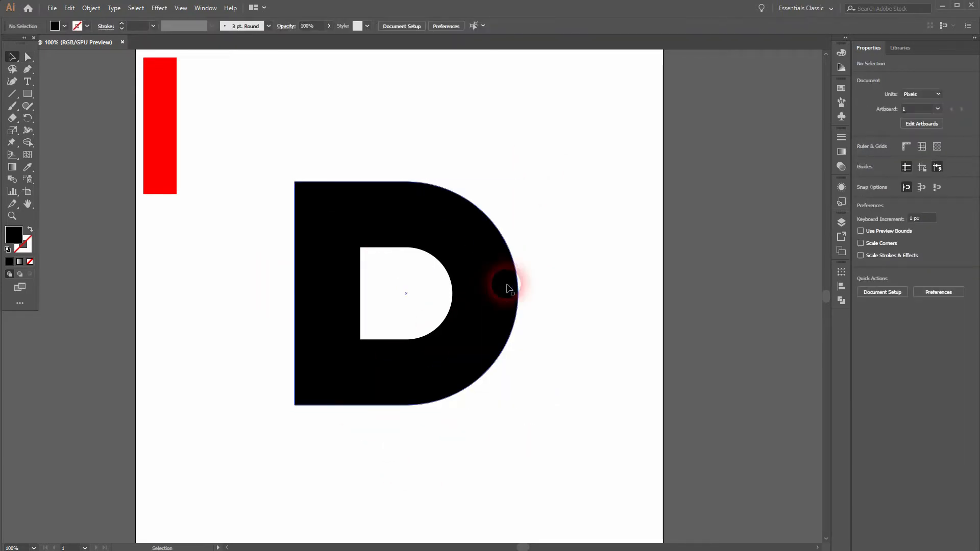
Recolor the 339 px outer D shape, trying red and black before settling on a yellow fill
click(305, 358)
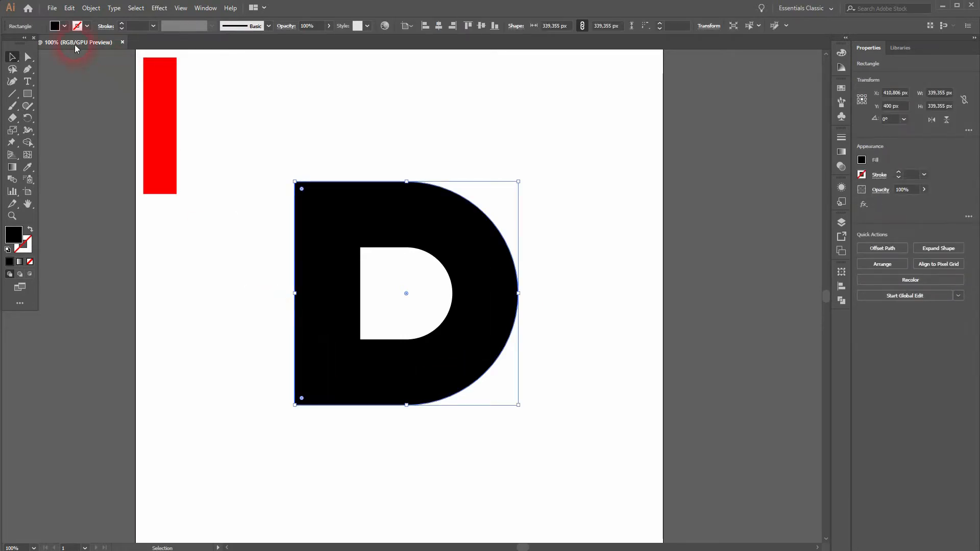
click(65, 26)
click(47, 44)
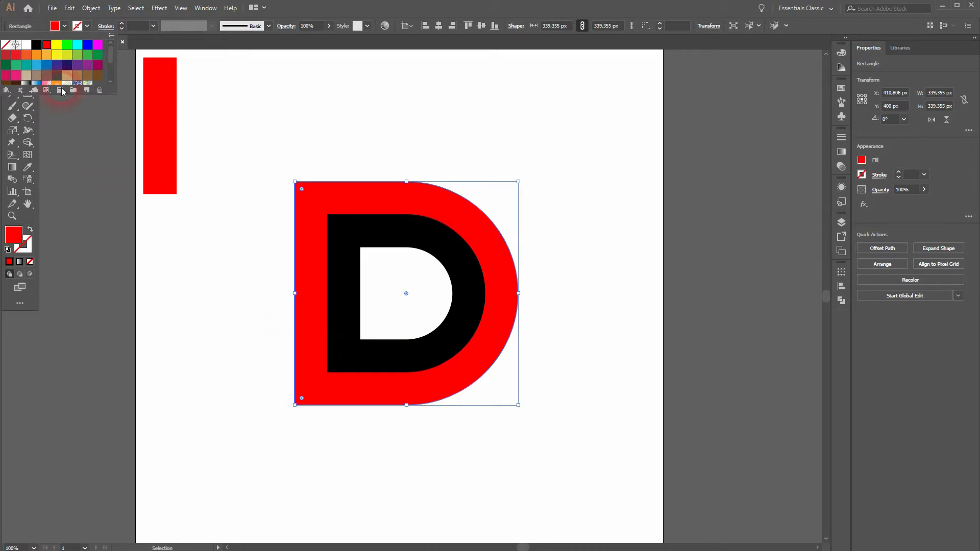
click(40, 47)
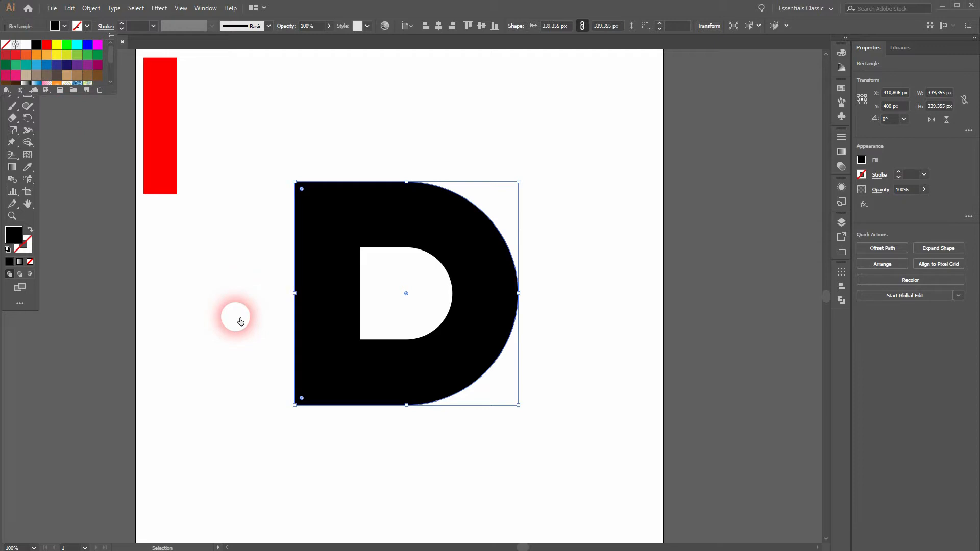
click(47, 45)
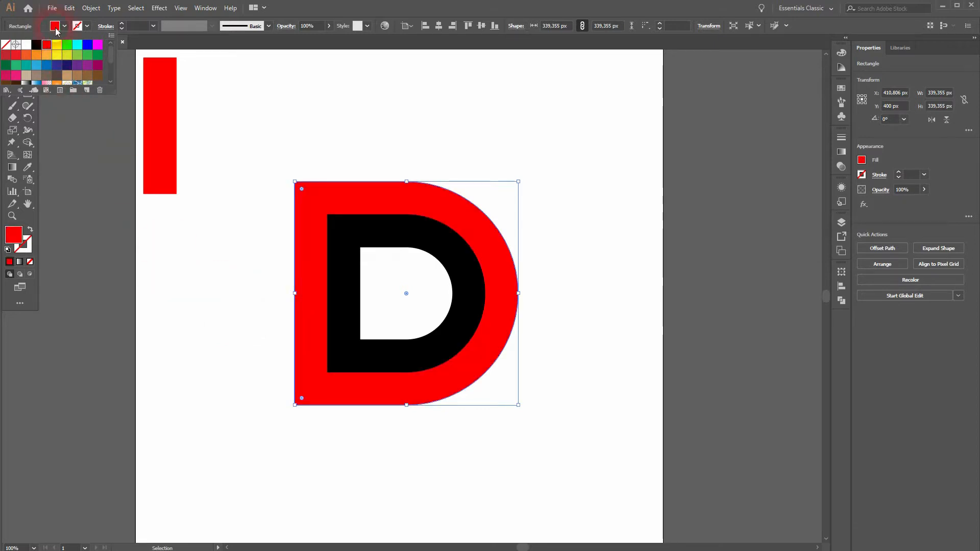
click(57, 45)
click(181, 260)
Place a copy of the red bar against the yellow D's left edge and a 90° rotated copy along its top edge
drag(167, 153, 285, 315)
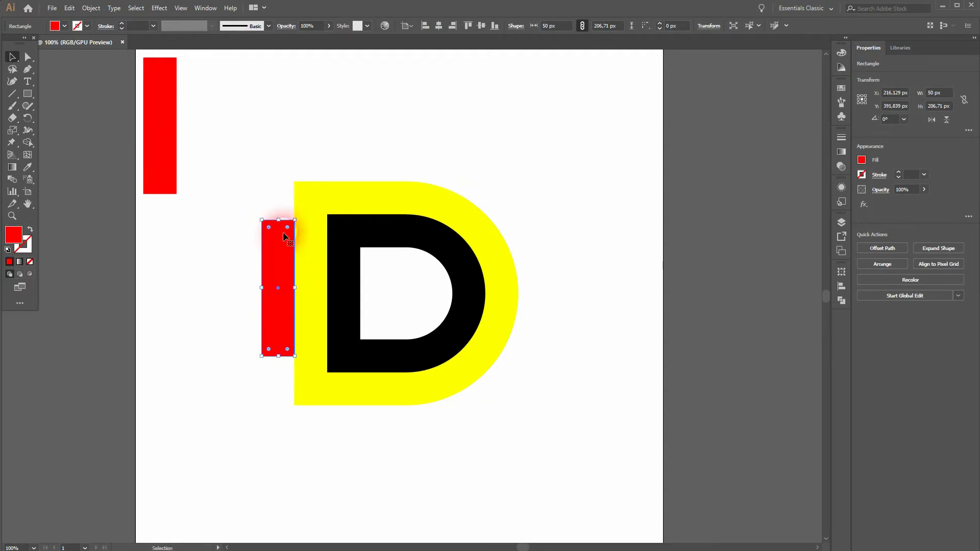
drag(280, 244, 405, 197)
drag(493, 192, 403, 157)
Extend the vertical red bar one bar thickness beyond the yellow D's top and bottom, using the horizontal bar as spacer, then delete that spacer
click(277, 240)
drag(278, 220, 279, 215)
drag(278, 166, 274, 153)
click(329, 166)
drag(329, 166, 318, 416)
click(280, 353)
drag(281, 354, 275, 436)
click(337, 434)
key(Delete)
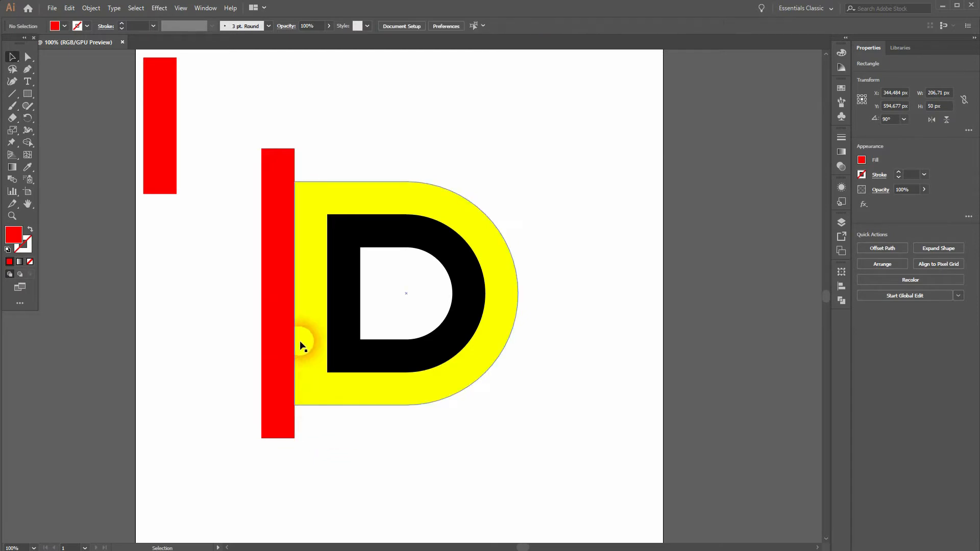
Widen the tall red bar into a square of about 439 px behind the yellow D and round its right corners to 219.68 px
click(280, 309)
drag(297, 297, 556, 304)
key(a)
drag(542, 461, 572, 125)
drag(545, 156, 252, 267)
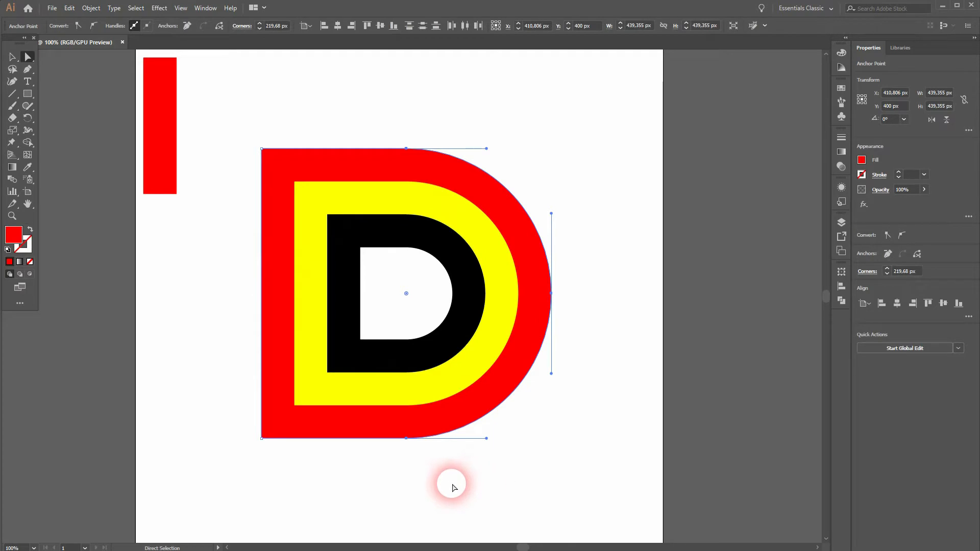
key(v)
Fill the yellow D shape with white
click(306, 372)
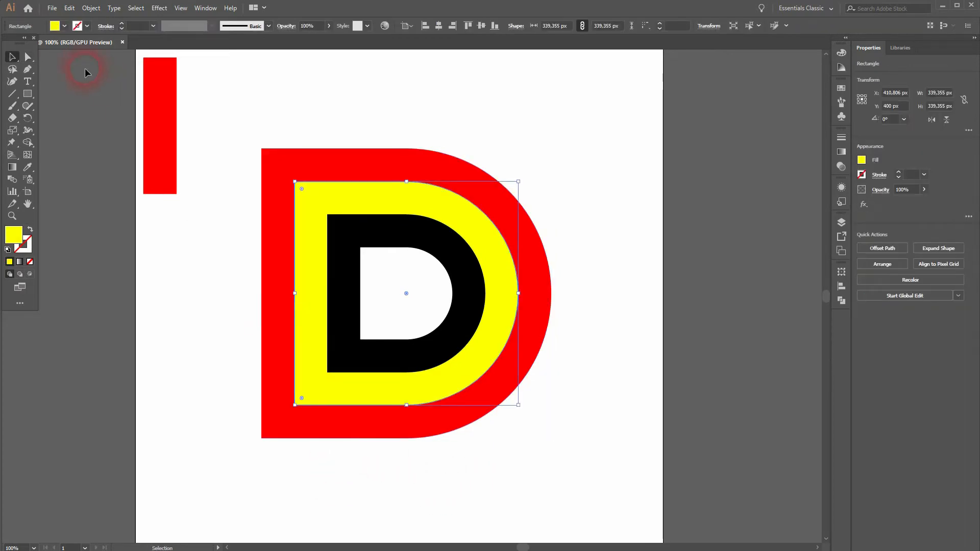
click(64, 26)
click(26, 45)
click(222, 350)
click(185, 347)
Fill the outermost red D shape with black
click(267, 345)
click(64, 26)
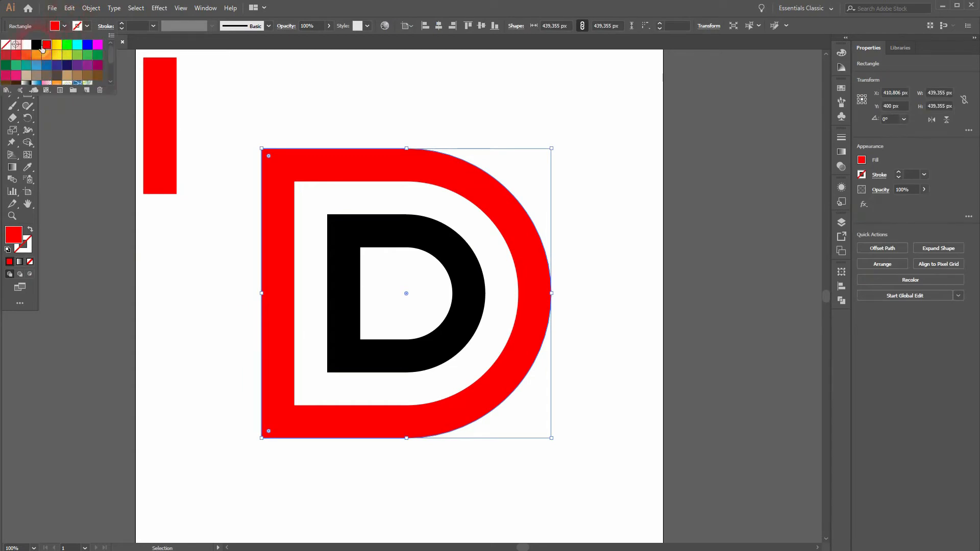
click(35, 44)
click(195, 339)
click(195, 339)
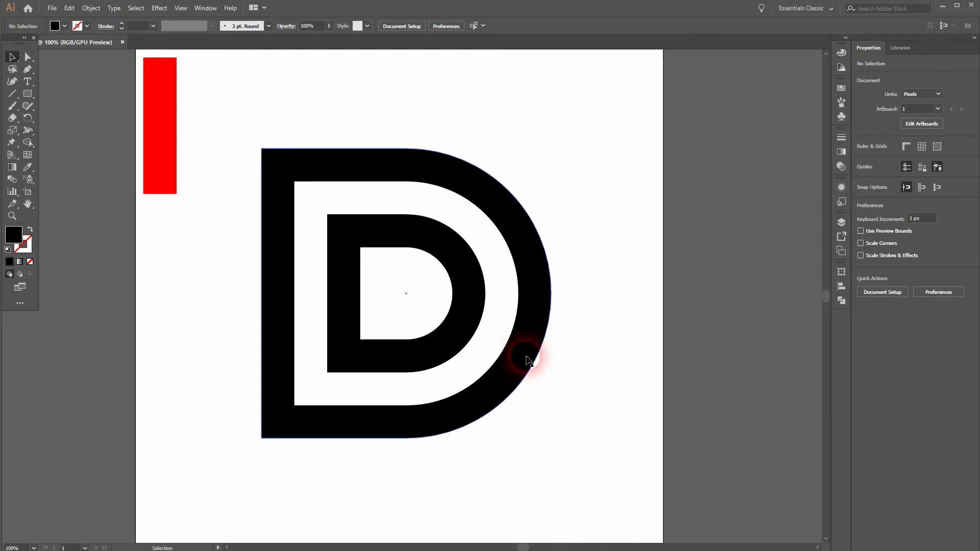
Place a 90° rotated copy of the red bar behind the outer D's left side, aligned with the inner D's bottom stroke
click(159, 178)
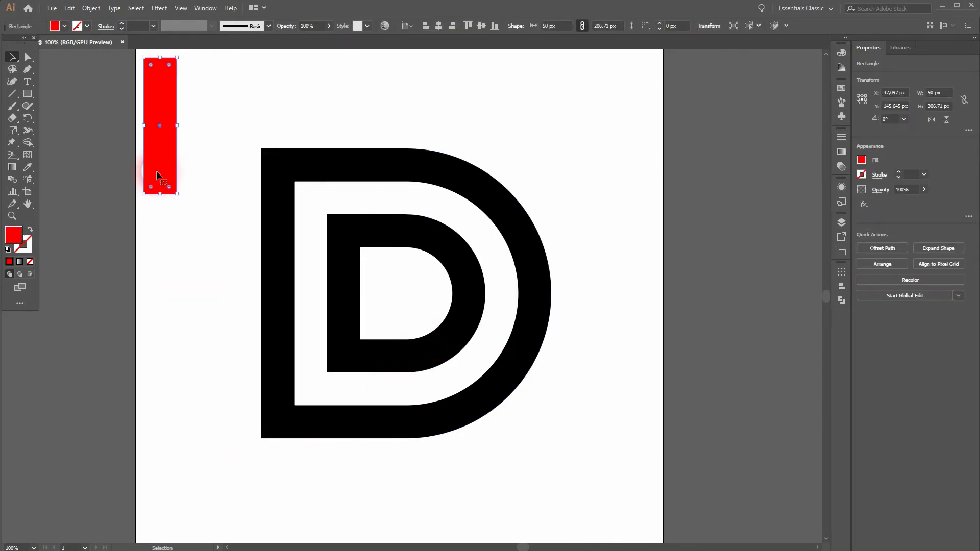
drag(156, 158, 193, 407)
drag(220, 316, 127, 360)
drag(195, 385, 292, 358)
click(198, 459)
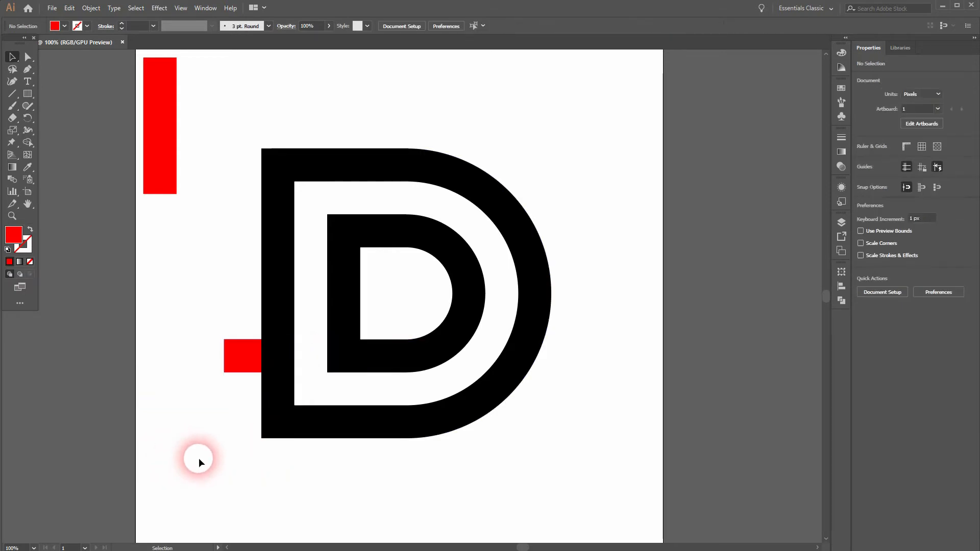
drag(168, 482, 504, 311)
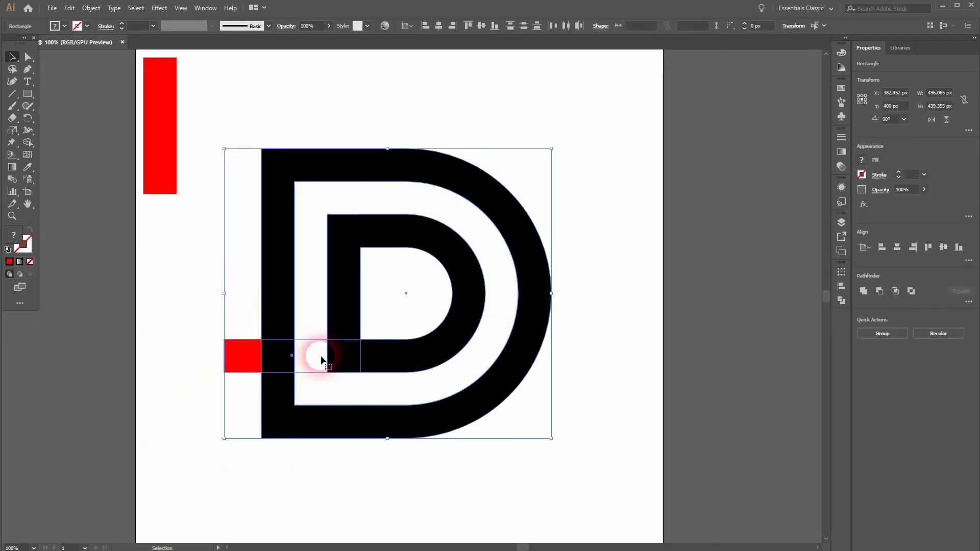
click(151, 418)
Place a vertical copy of the red bar behind the outer D's bottom, aligned with the inner D's stem, and check the overlaps in outline view
drag(164, 150, 347, 415)
drag(313, 458, 477, 252)
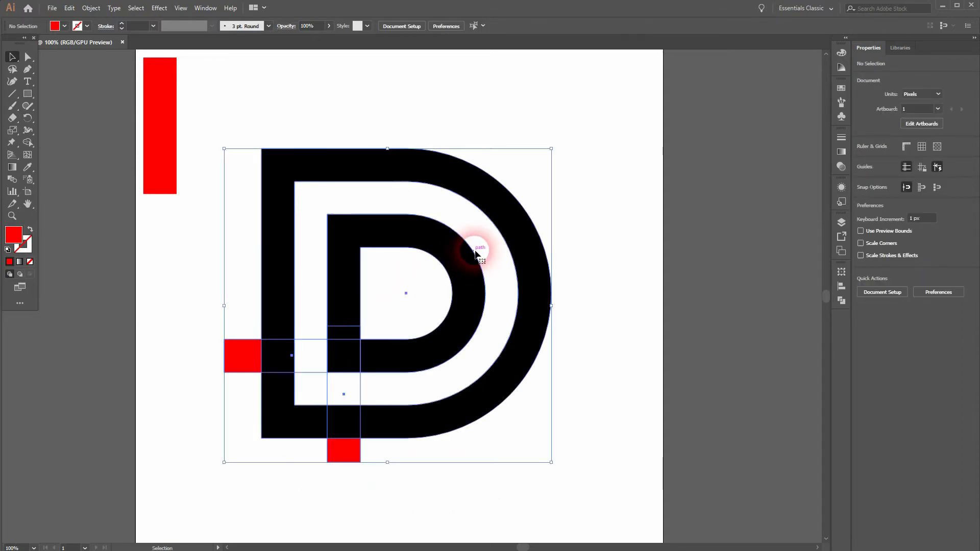
key(ctrl+y)
click(587, 477)
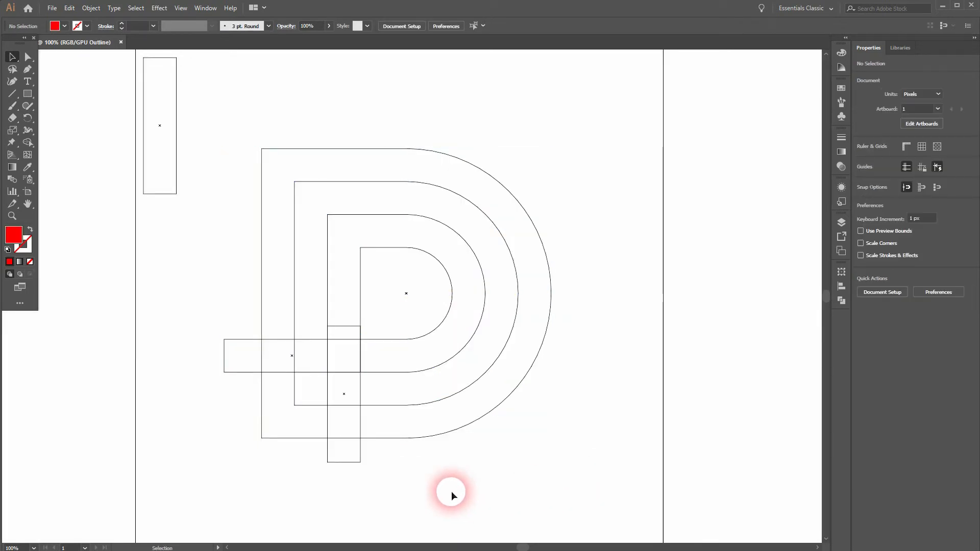
scroll(367, 394, up, 3)
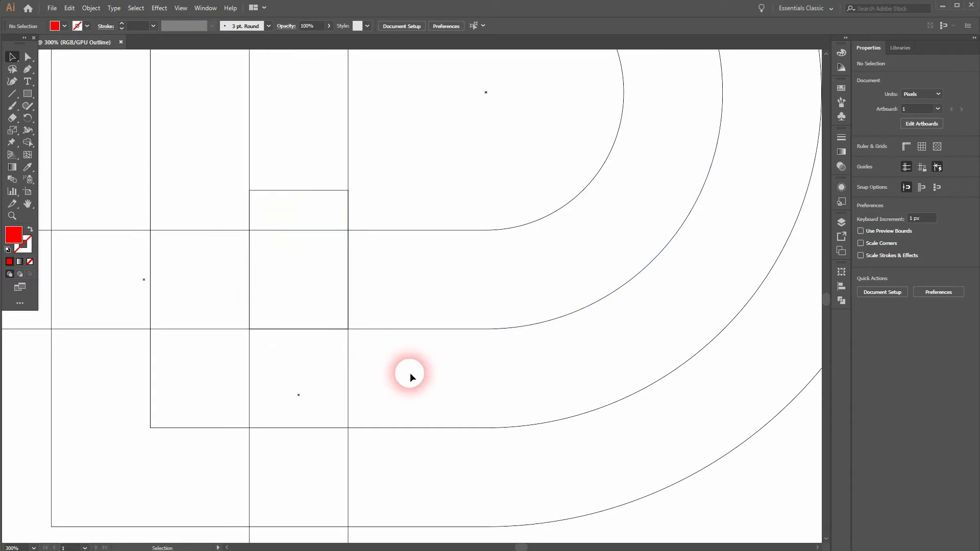
scroll(409, 373, down, 3)
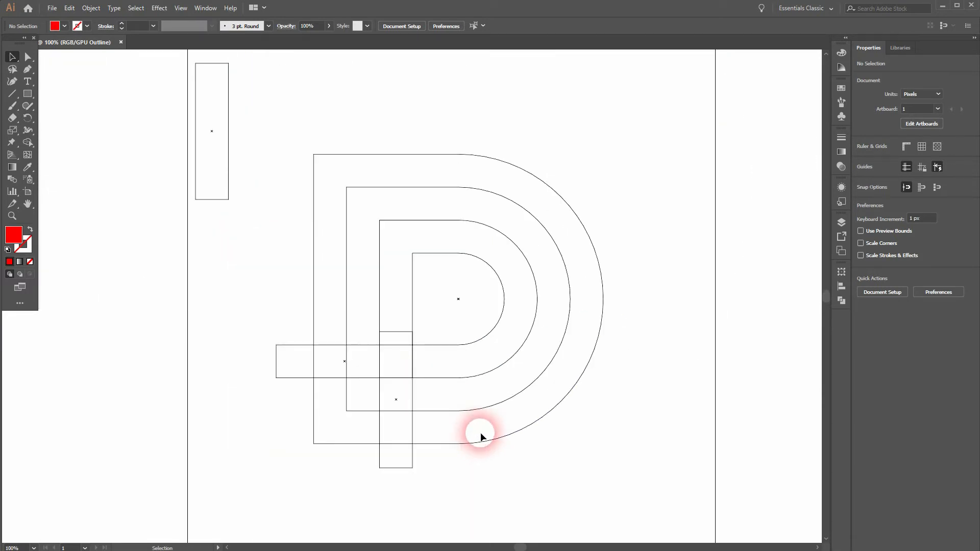
key(ctrl+y)
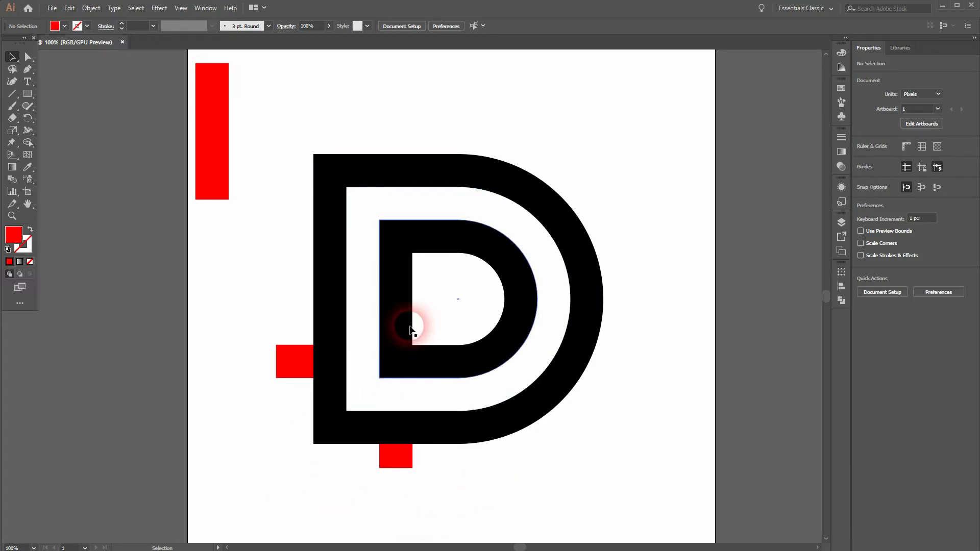
Use the Shape Builder on the whole D and both bars to remove the lower-left corner pieces and the protruding left red stub
drag(263, 425, 531, 307)
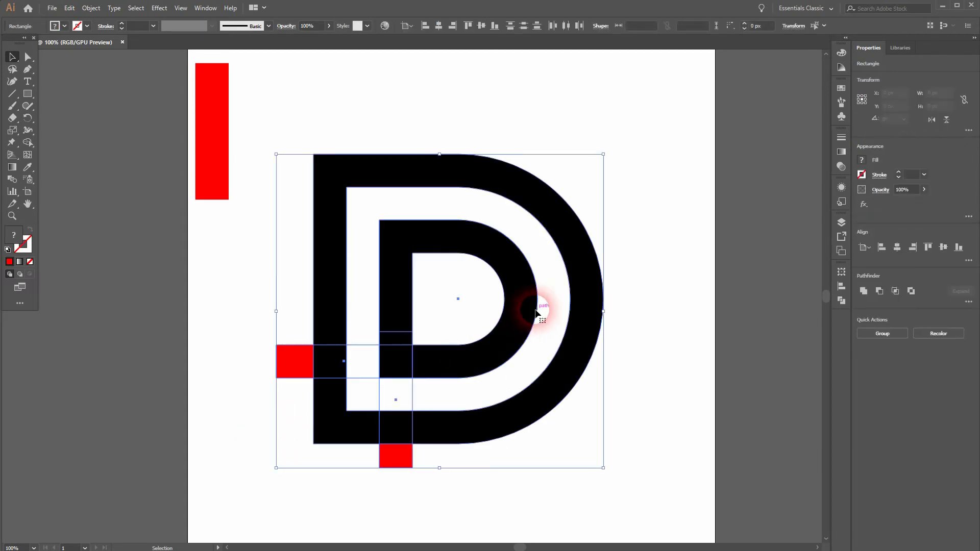
click(30, 144)
click(77, 143)
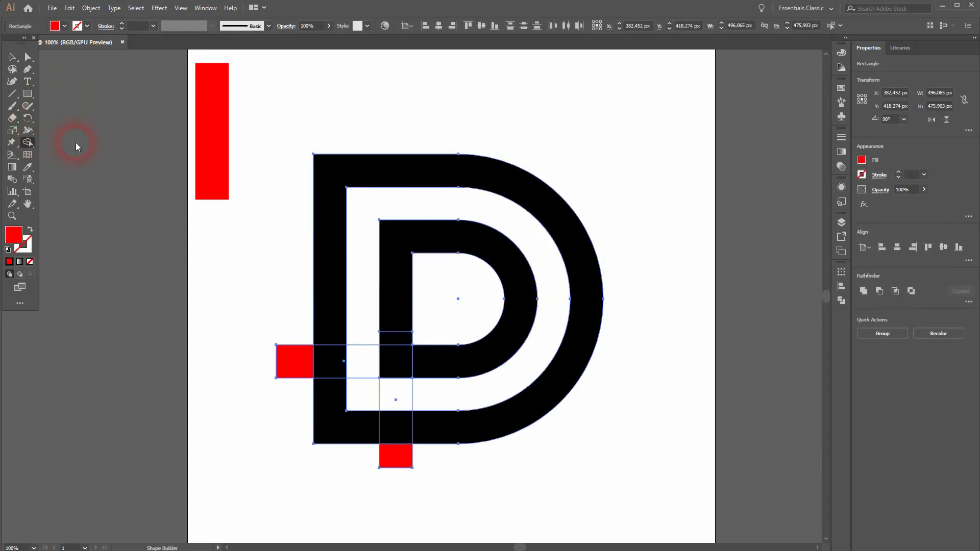
alt+click(343, 426)
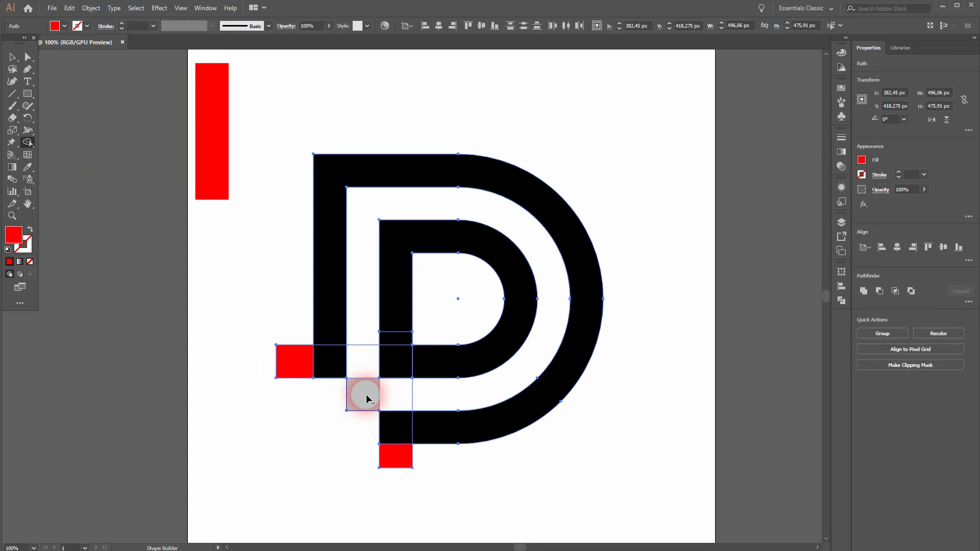
alt+click(366, 398)
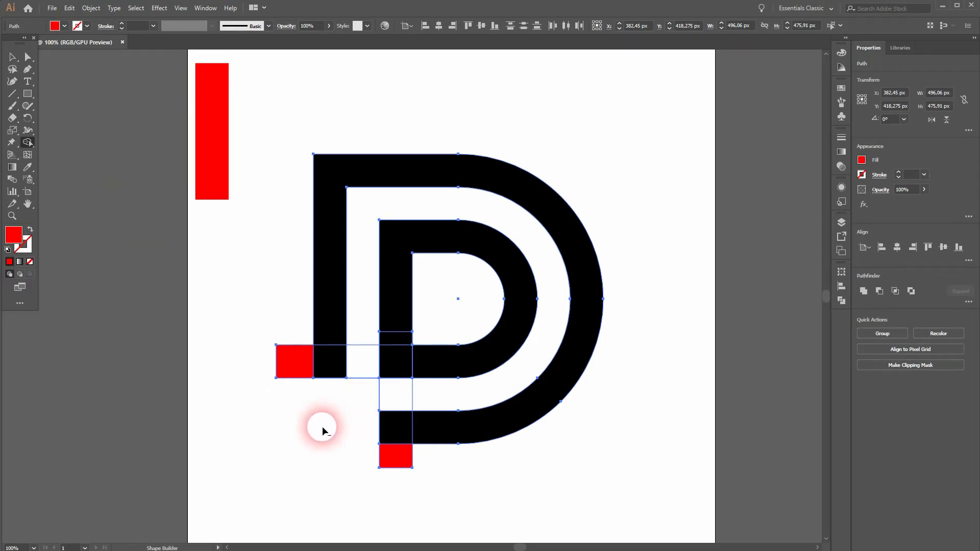
alt+click(294, 373)
Merge the horizontal bar's pieces between the outer and inner D, fill them black, and join them to the outer D
drag(328, 357, 404, 365)
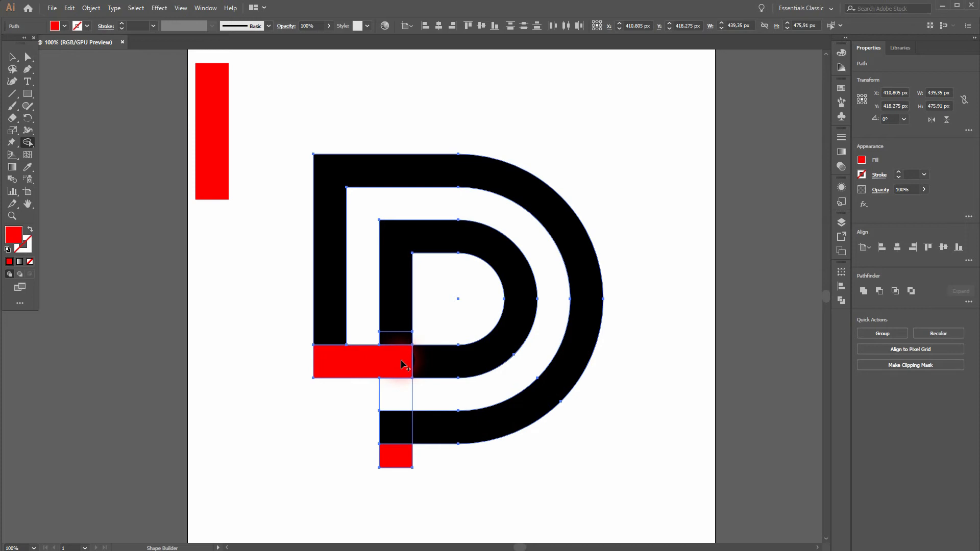
click(64, 26)
click(19, 46)
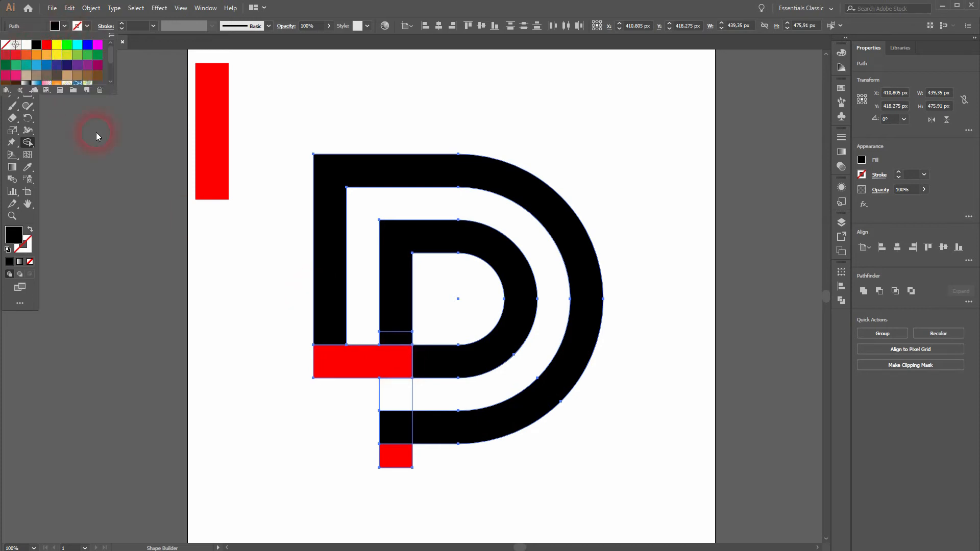
click(341, 363)
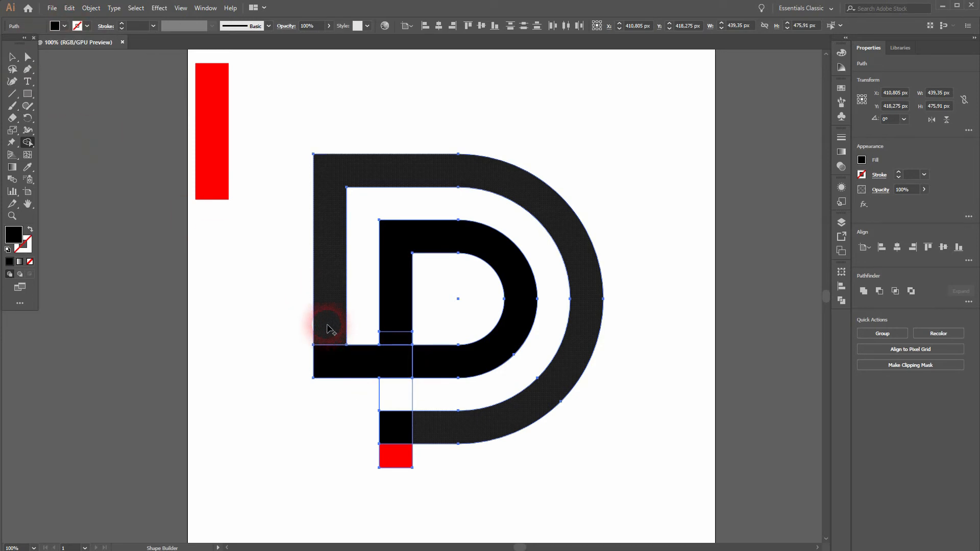
drag(328, 325, 330, 351)
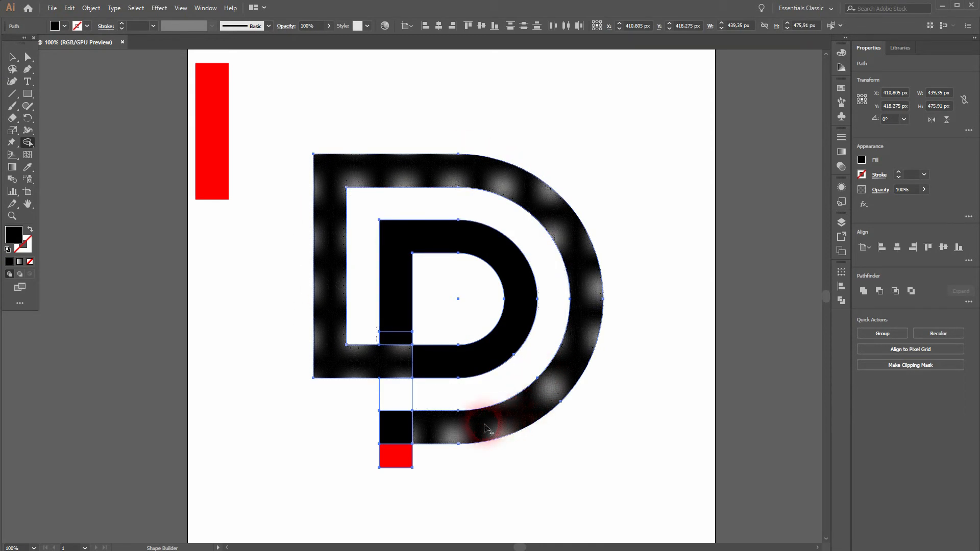
Remove the red stub below the D, the white piece above the bottom stroke's end, and the inner D's white counter
alt+click(399, 457)
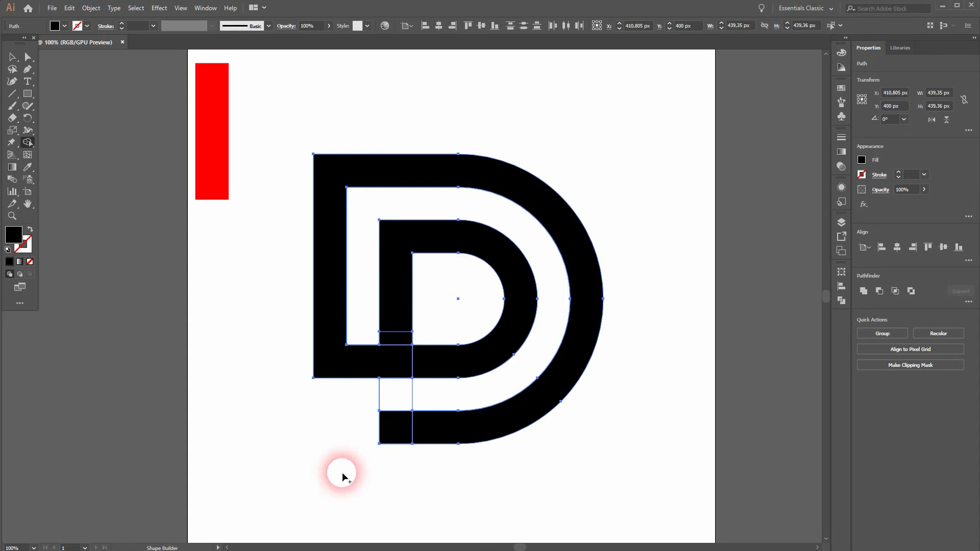
alt+click(400, 401)
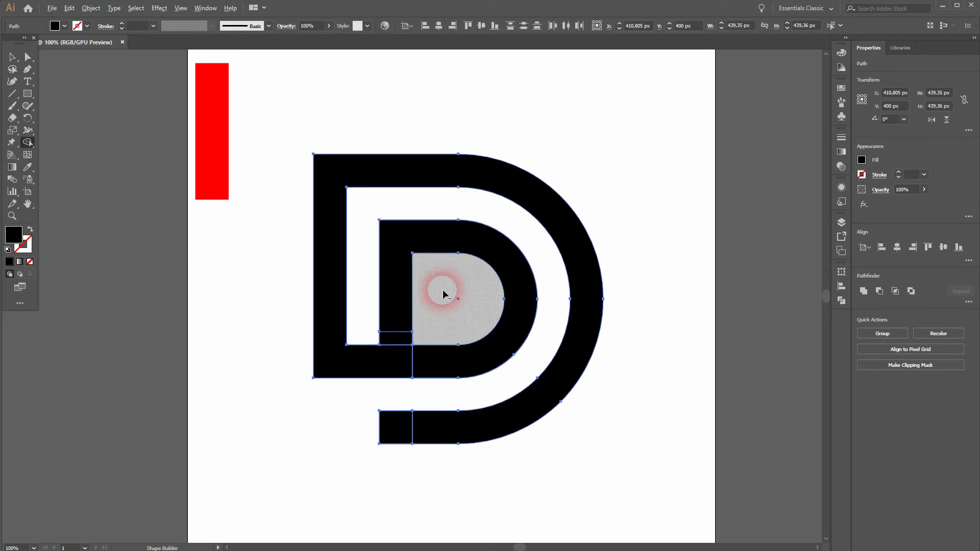
alt+click(443, 295)
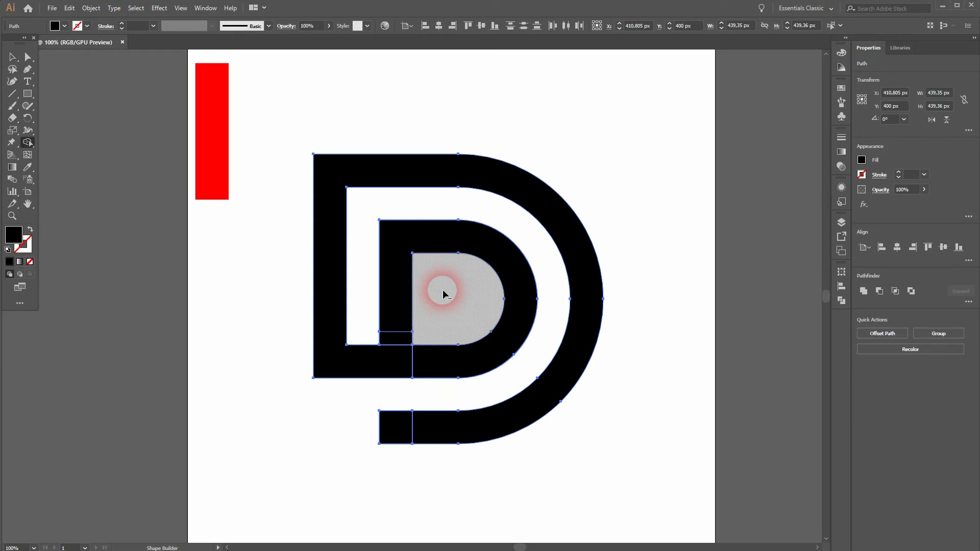
Merge the inner D's stem, the bottom stroke and the lower stroke's end square with their adjoining black pieces, then deselect the logo
click(409, 301)
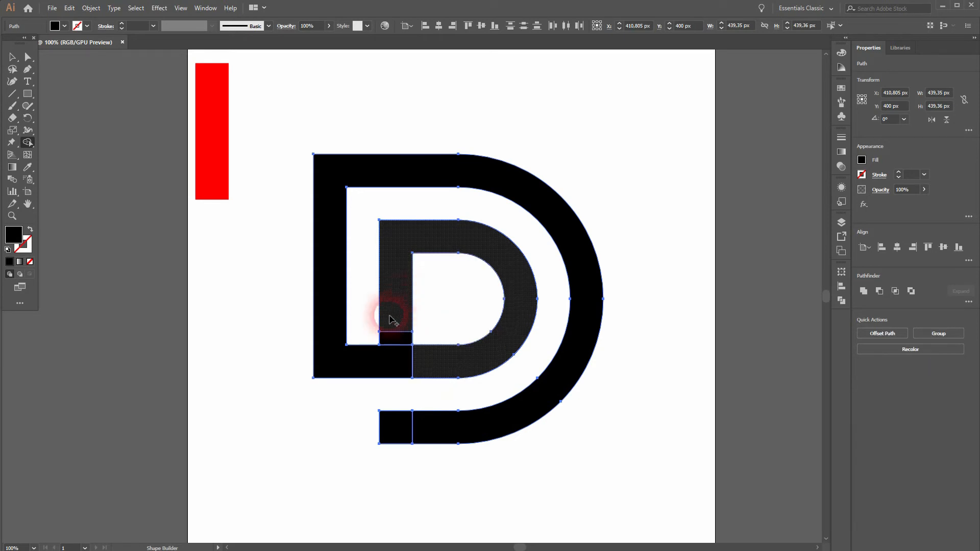
click(439, 361)
mouse_move(439, 362)
mouse_down()
mouse_move(392, 353)
mouse_move(390, 324)
mouse_up()
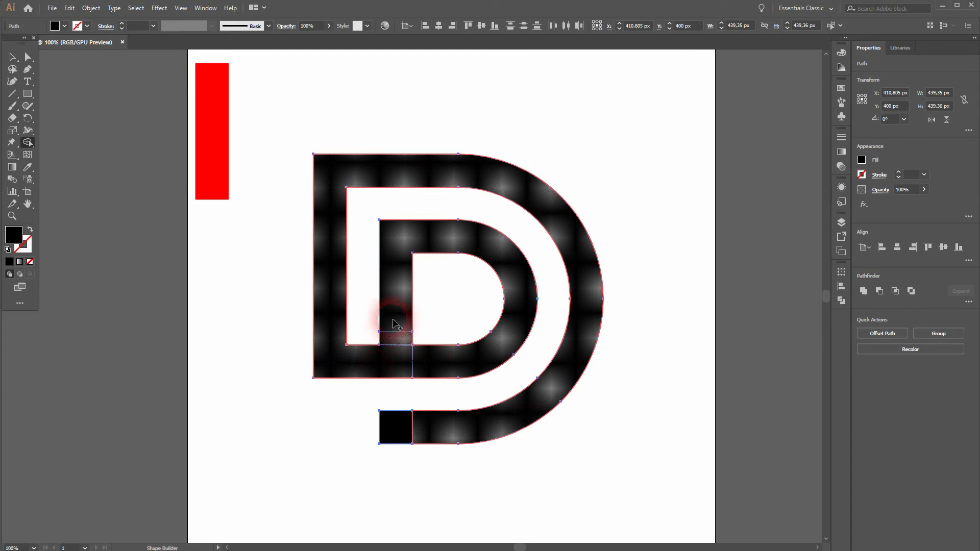
mouse_move(383, 416)
mouse_down()
mouse_move(449, 426)
mouse_move(401, 444)
mouse_up()
key(v)
click(214, 409)
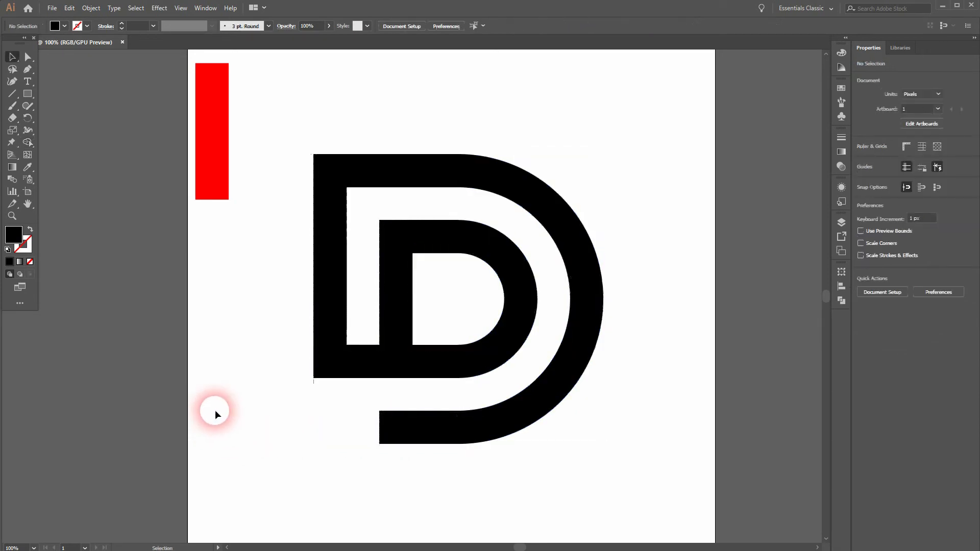
Copy the red guide bar, rotate the copy 90°, and lay it across both stems directly above the D's middle bottom stroke
click(211, 153)
drag(210, 149, 250, 360)
drag(276, 276, 186, 339)
drag(265, 349, 346, 339)
Use the Shape Builder with black fill on the D and bar to remove the outer red stub and merge the outer stem's pieces
drag(261, 475, 605, 152)
click(26, 143)
click(57, 26)
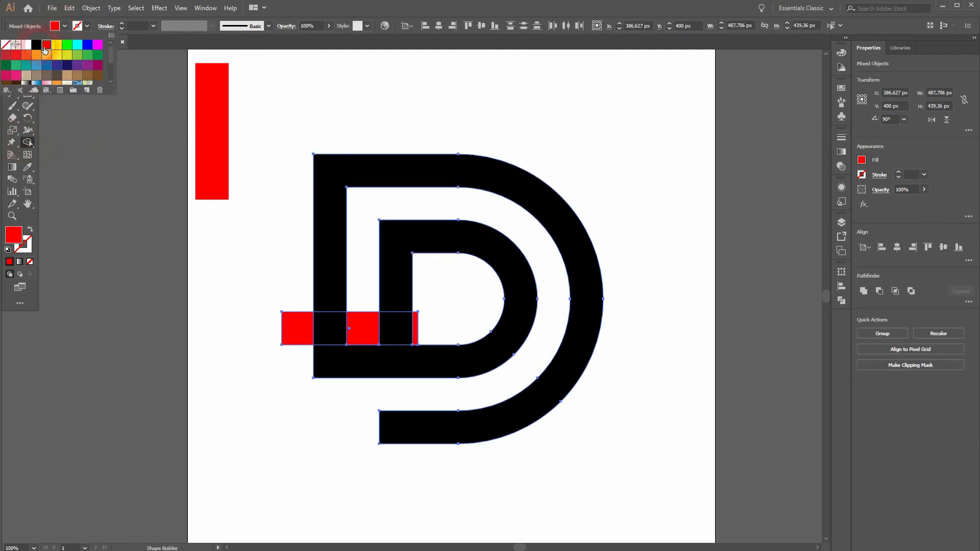
click(37, 45)
alt+click(300, 324)
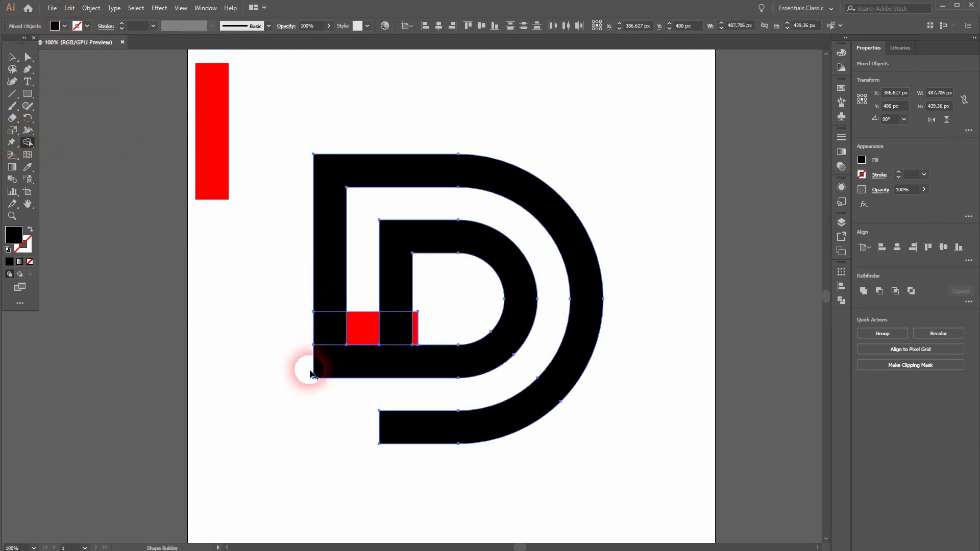
mouse_move(322, 280)
mouse_down()
mouse_move(328, 351)
mouse_move(339, 361)
mouse_up()
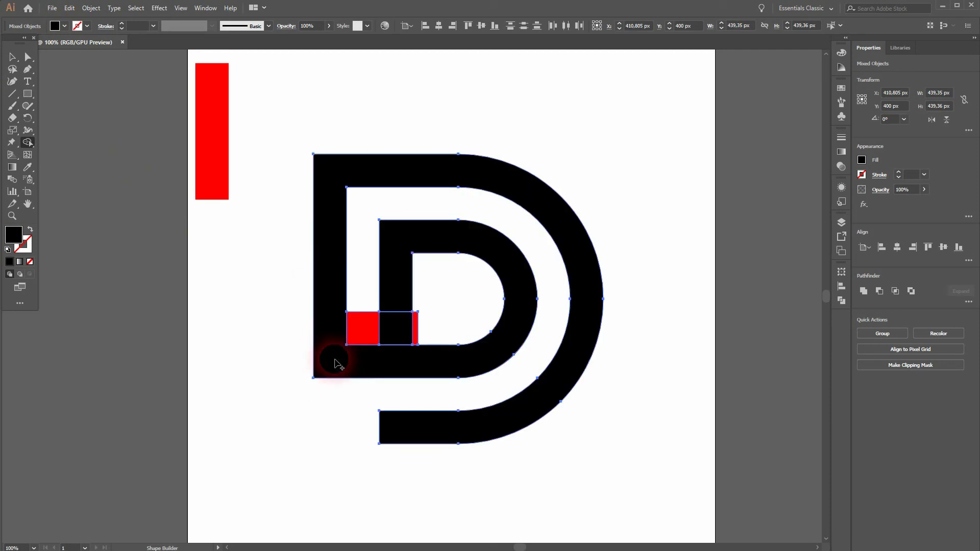
Remove the red piece between the stems, the inner stem's lower square, and the red sliver beside it to open a gap
scroll(377, 346, up, 1)
alt+click(365, 338)
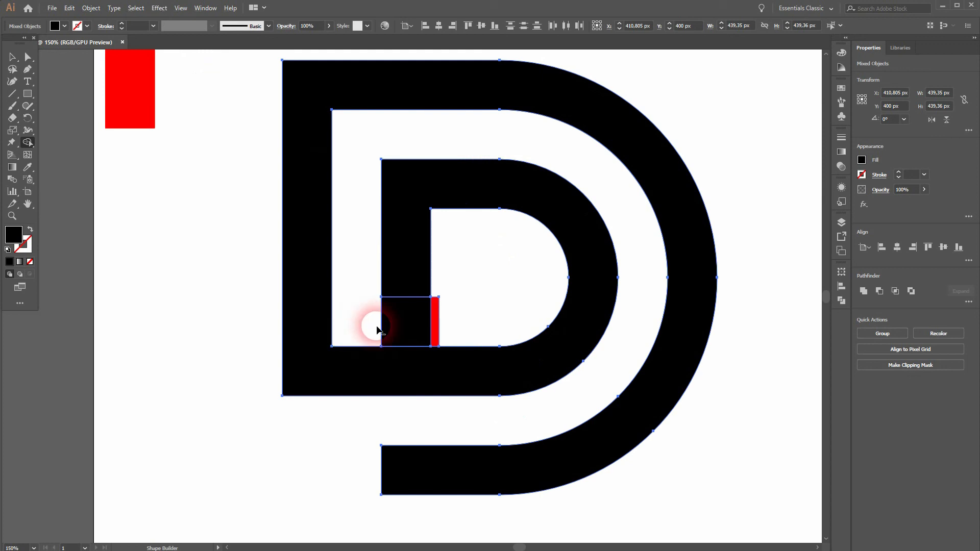
alt+click(465, 323)
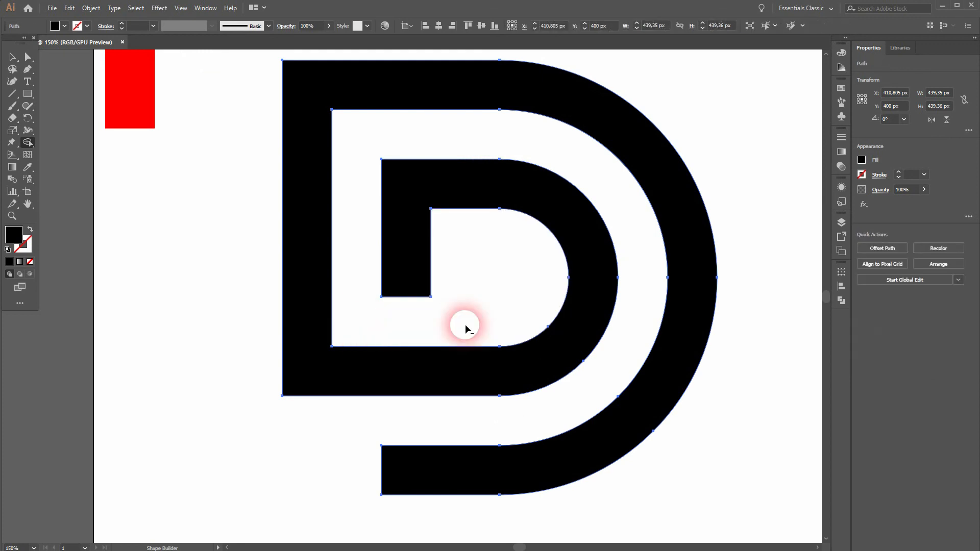
Deselect the finished D and delete the remaining red guide bar from the artboard
key(ctrl+0)
click(25, 58)
click(229, 401)
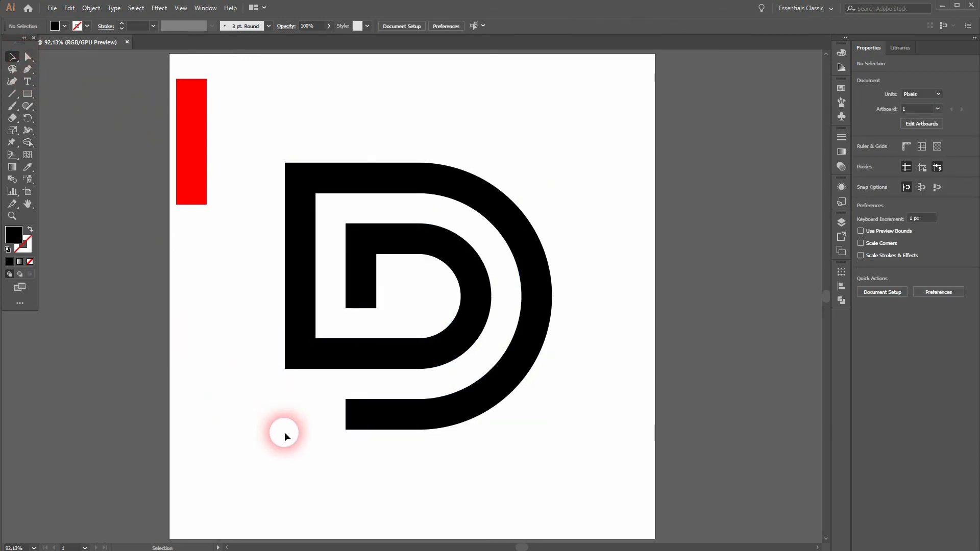
click(197, 186)
key(Delete)
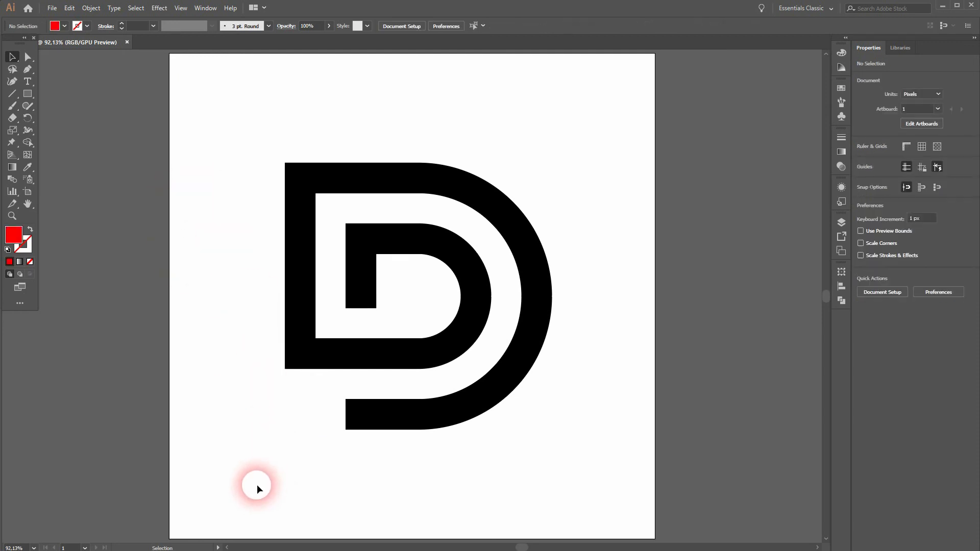